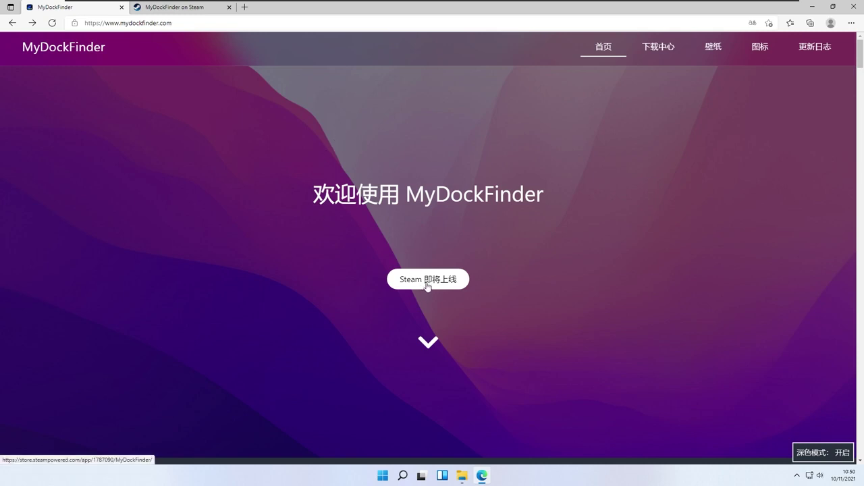
Switch to the 'MyDockFinder on Steam' tab to view its Steam store page.
left_click(189, 9)
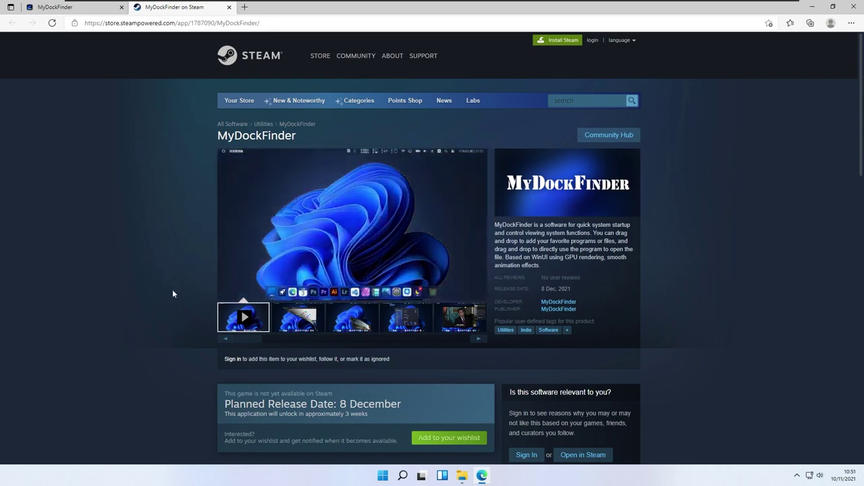
scroll(168, 292, "down", 3)
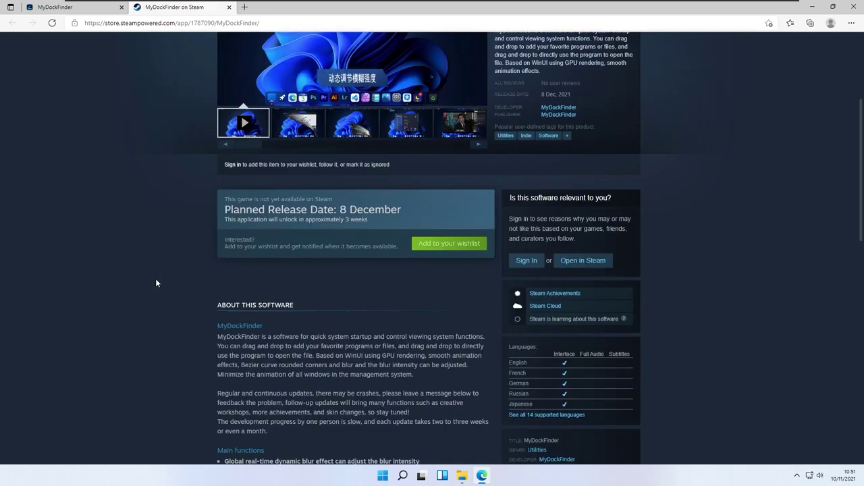
scroll(156, 282, "down", 6)
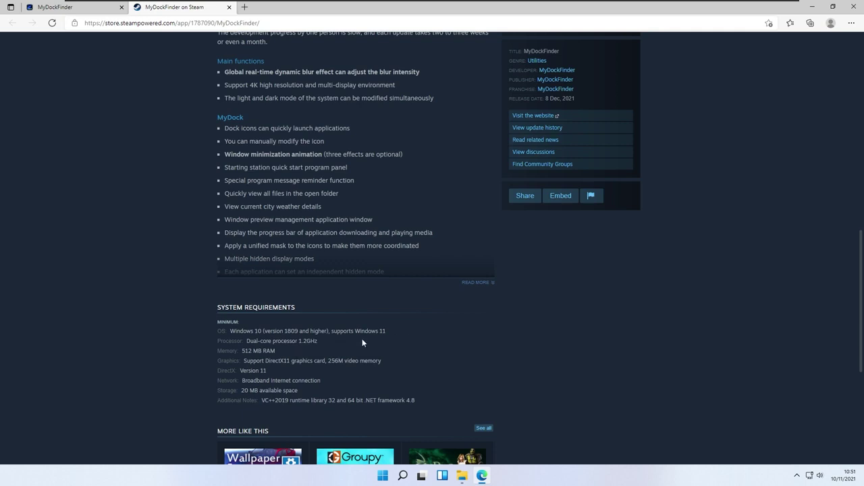
Go from the MyDockFinder homepage through the 下载中心 download centre to its GitHub page.
left_click(79, 15)
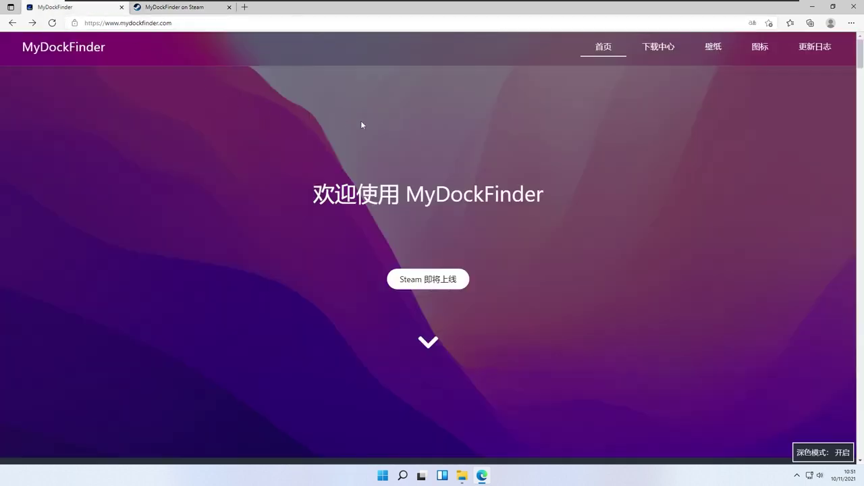
left_click(662, 49)
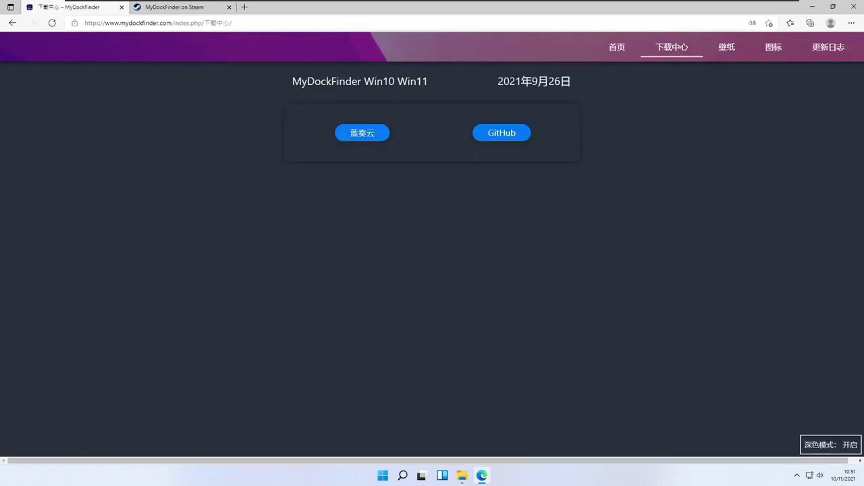
left_click(508, 134)
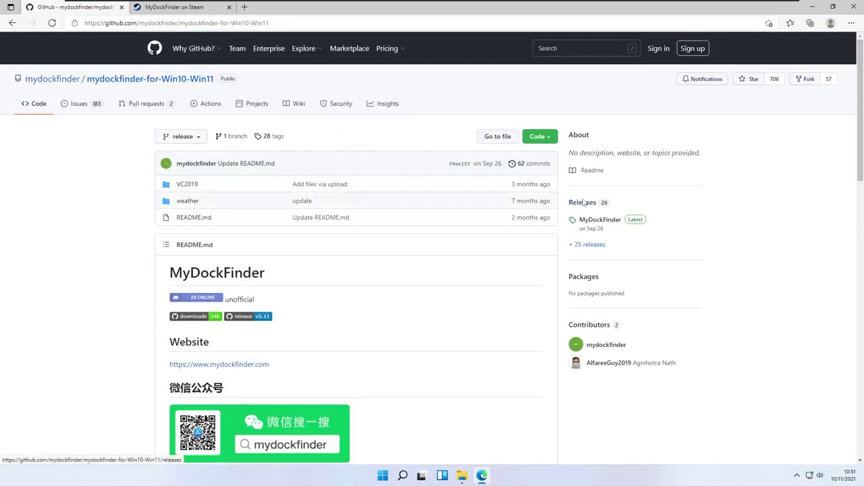
Download MyDockFinder.win64.update.zip from the releases list and show it in Downloads.
left_click(597, 244)
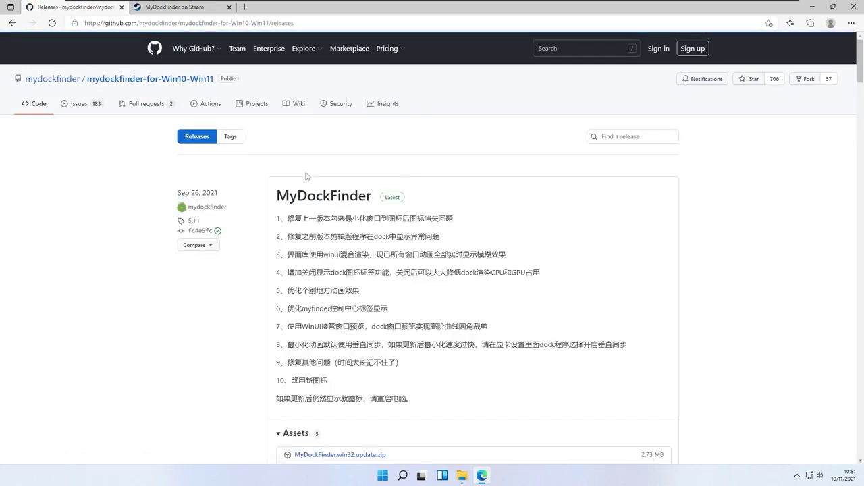
scroll(295, 155, "down", 4)
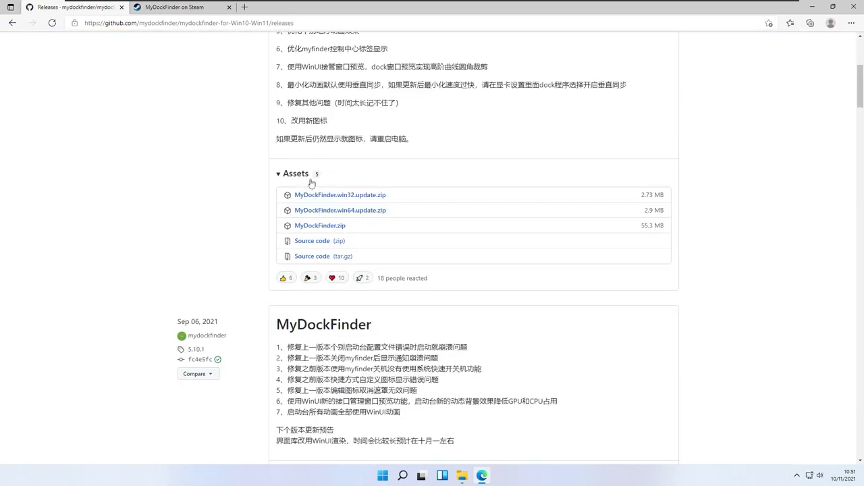
left_click(378, 213)
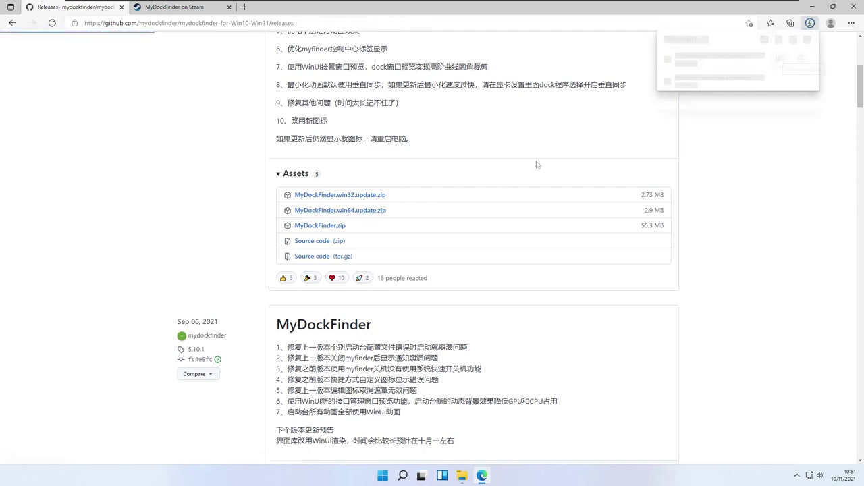
left_click(779, 59)
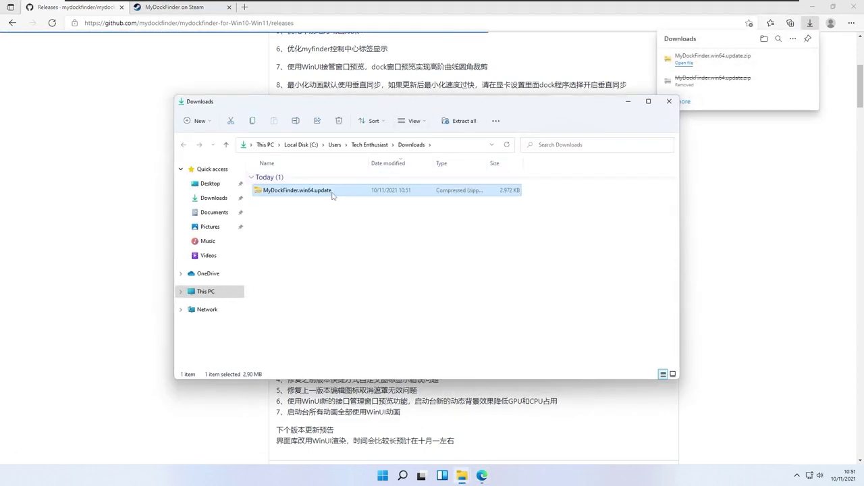
Extract the MyDockFinder.win64.update zip into its suggested folder in Downloads.
right_click(331, 192)
left_click(375, 267)
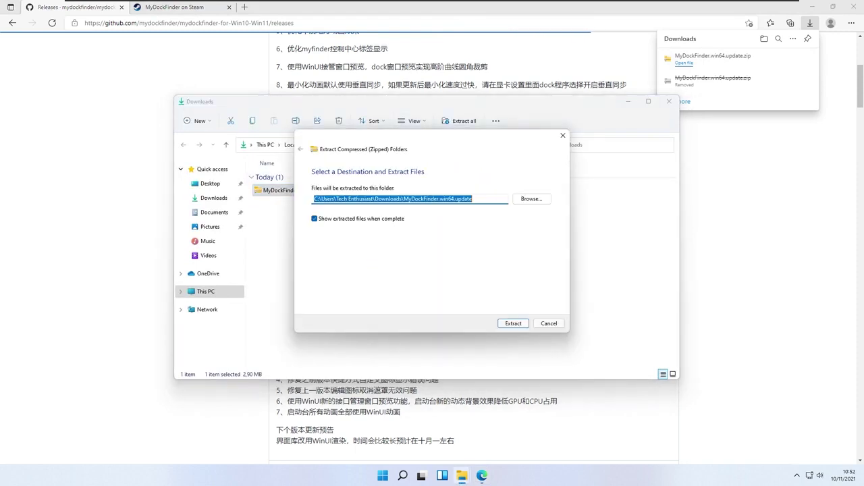
left_click(513, 323)
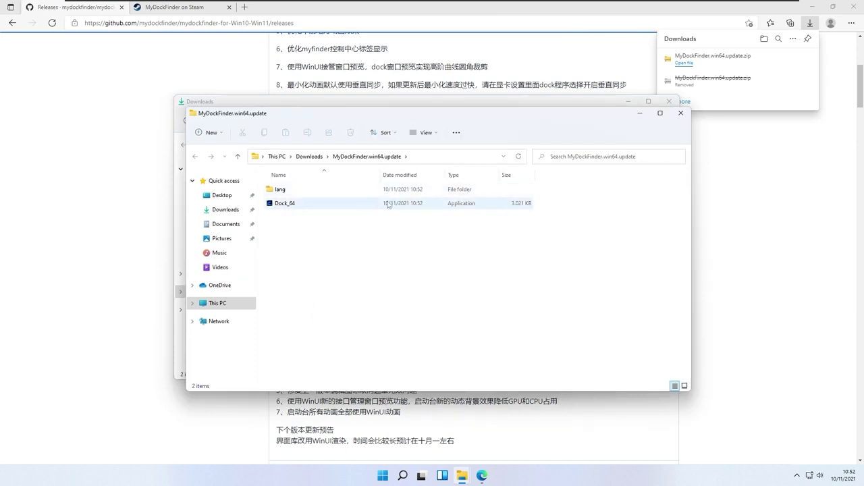
left_click(680, 112)
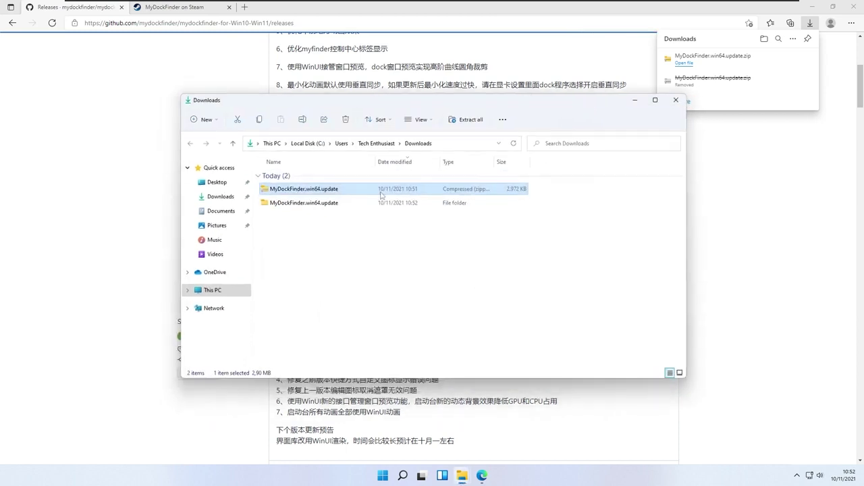
Copy the extracted MyDockFinder.win64.update folder and go to This PC.
left_click(305, 206)
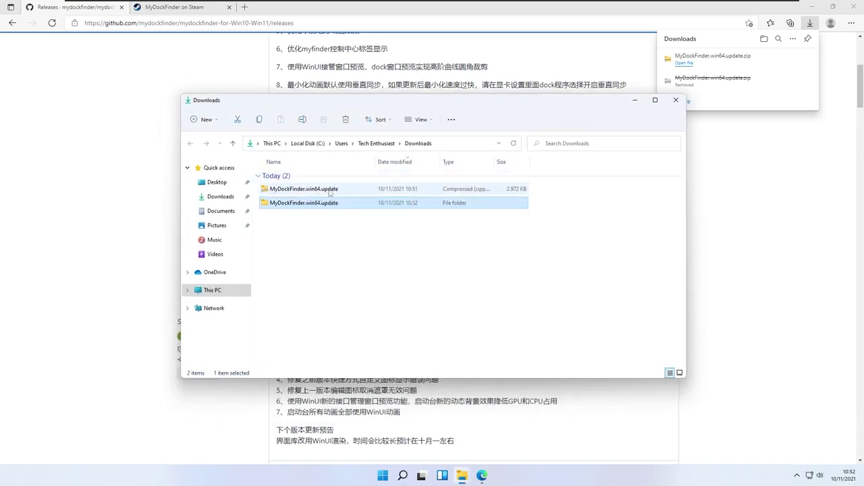
right_click(335, 204)
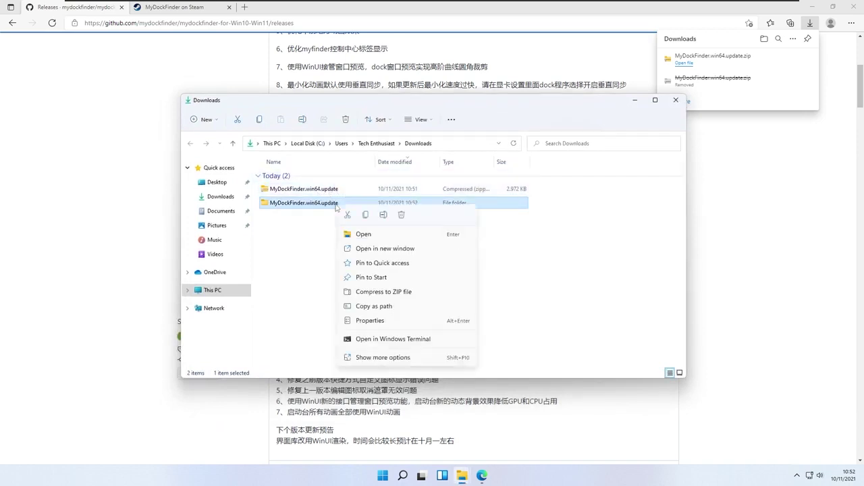
left_click(238, 287)
left_click(237, 287)
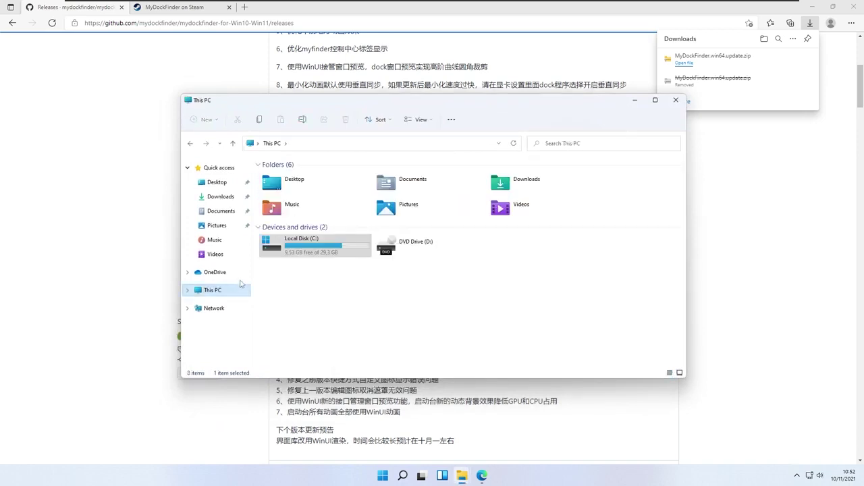
Create a new folder named Tweaks on Local Disk (C:).
double_click(309, 248)
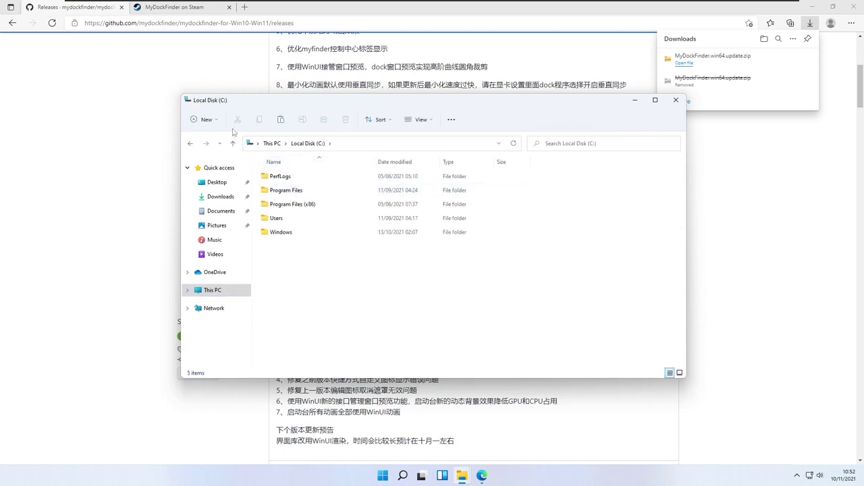
key("ctrl+shift+n")
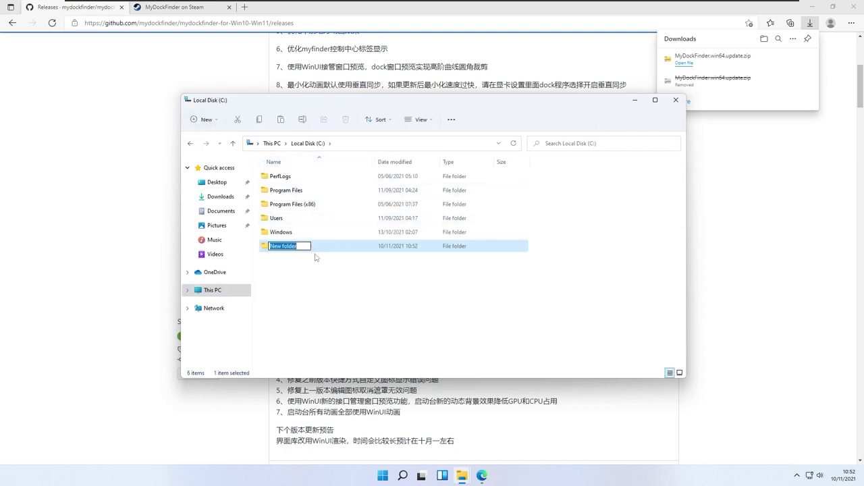
type("Tweaks")
key("Return")
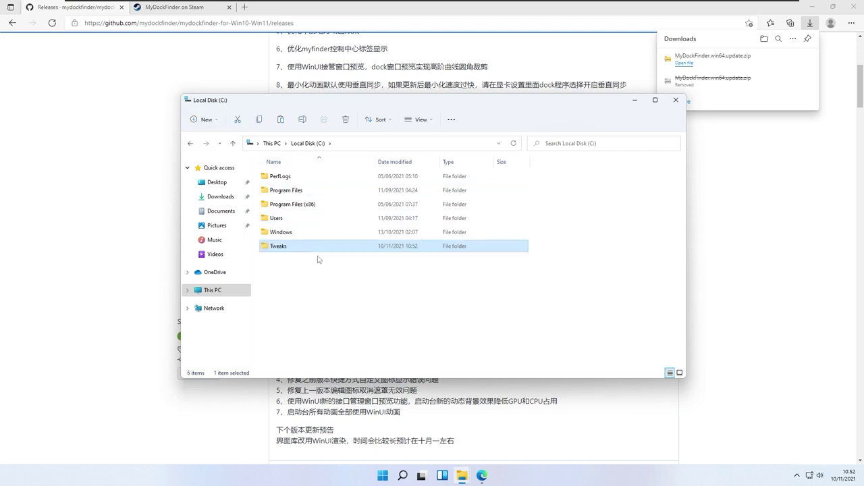
Paste the MyDockFinder.win64.update folder into Tweaks and launch Dock_64 from it.
double_click(335, 250)
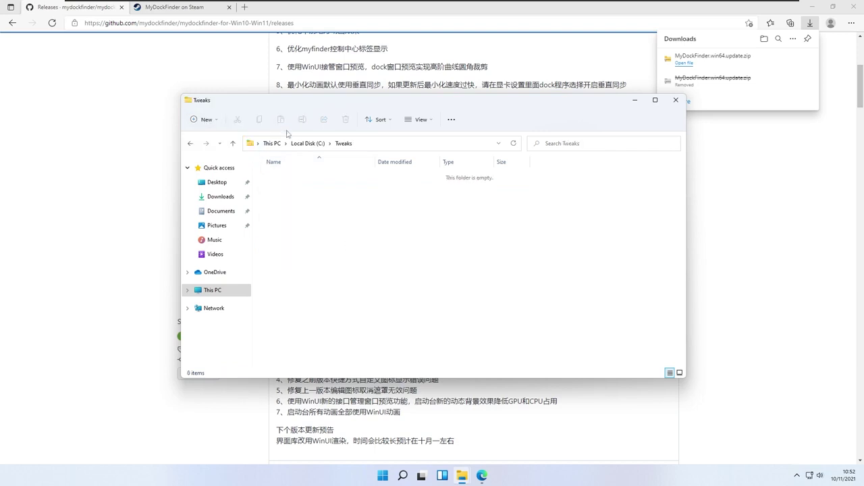
key("ctrl+v")
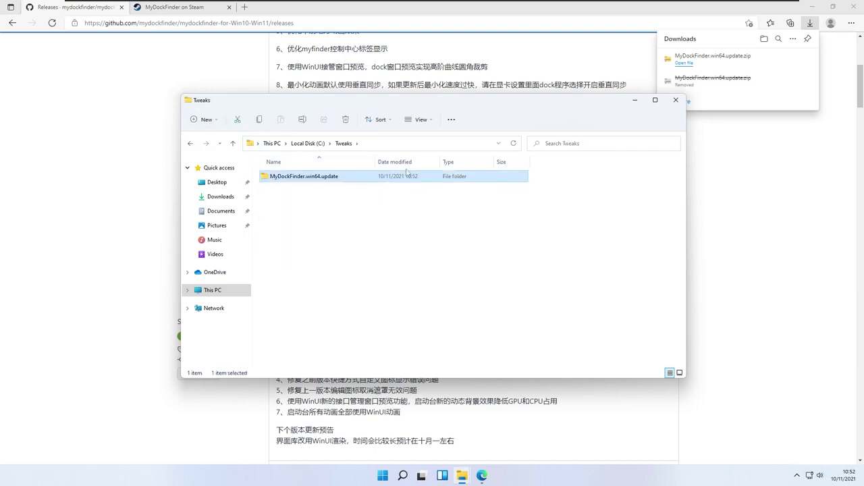
double_click(329, 179)
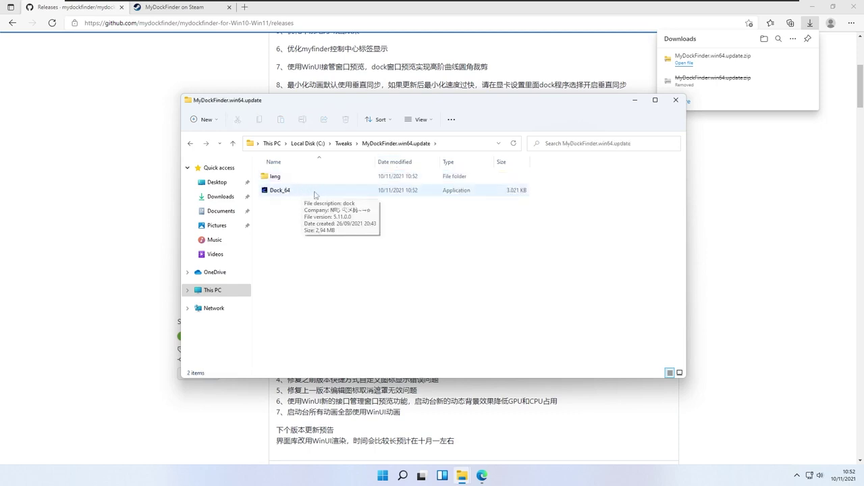
double_click(317, 192)
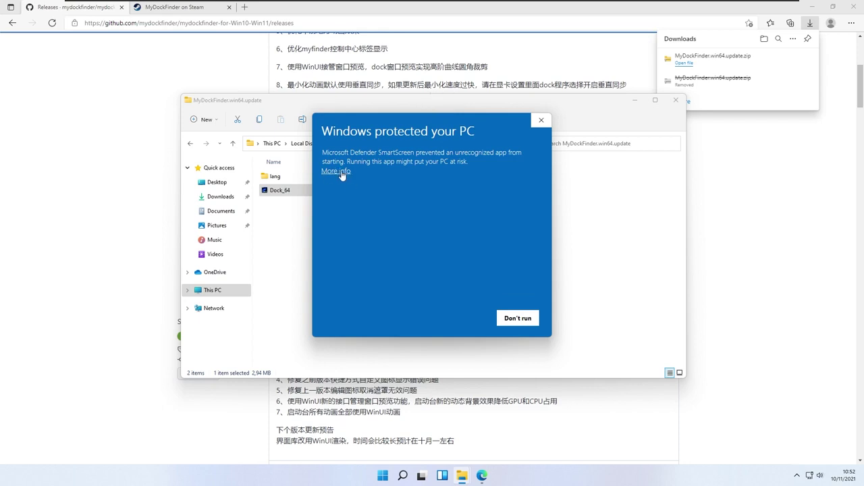
Get past the SmartScreen warning with More info and Run anyway to start Dock_64.
left_click(341, 172)
left_click(462, 320)
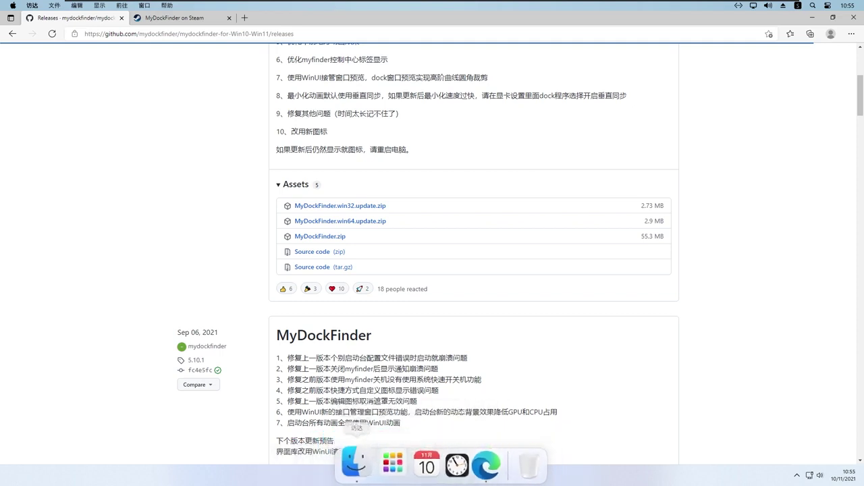
Close the browser window and open the dock's right-click options menu.
left_click(853, 19)
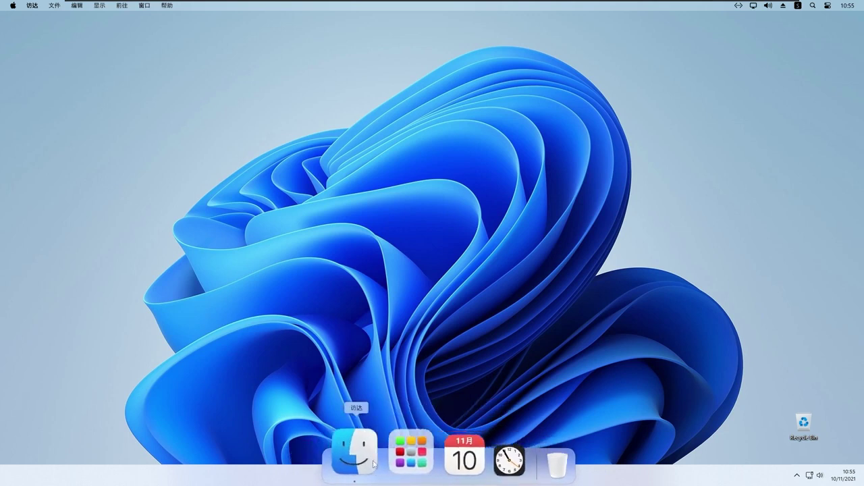
right_click(476, 472)
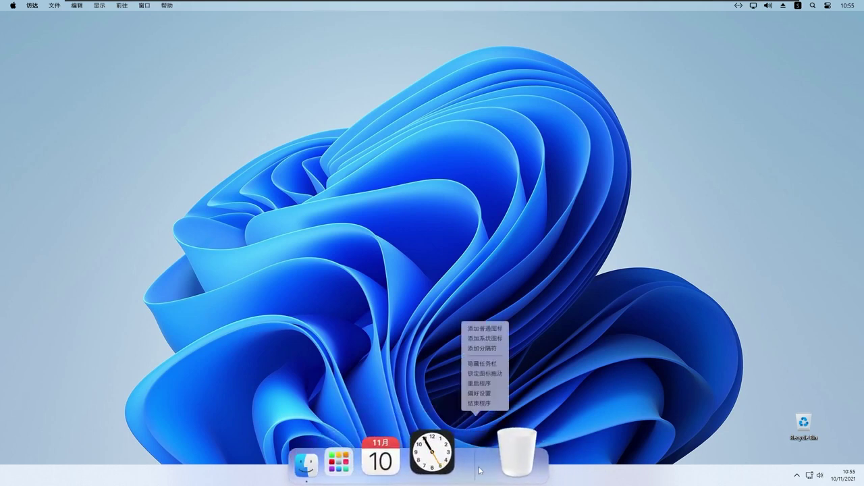
Set MyDockFinder's display language to English in the preferences, acknowledging the restart warning.
left_click(499, 395)
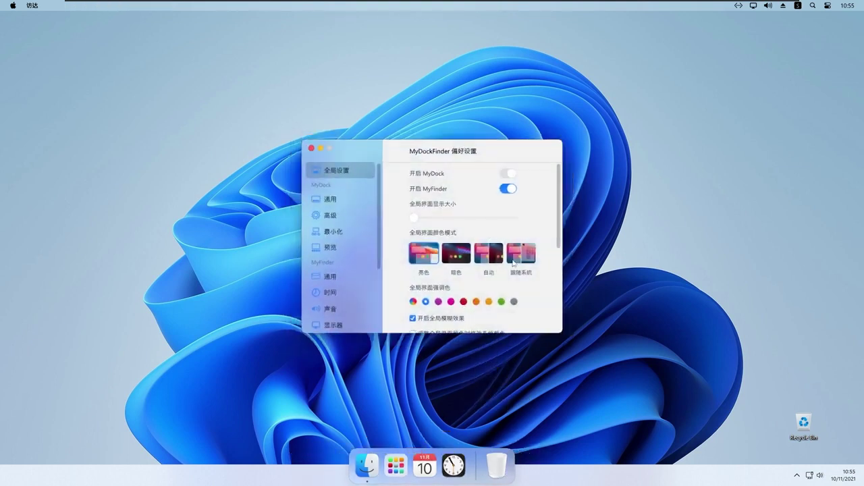
scroll(557, 196, "down", 3)
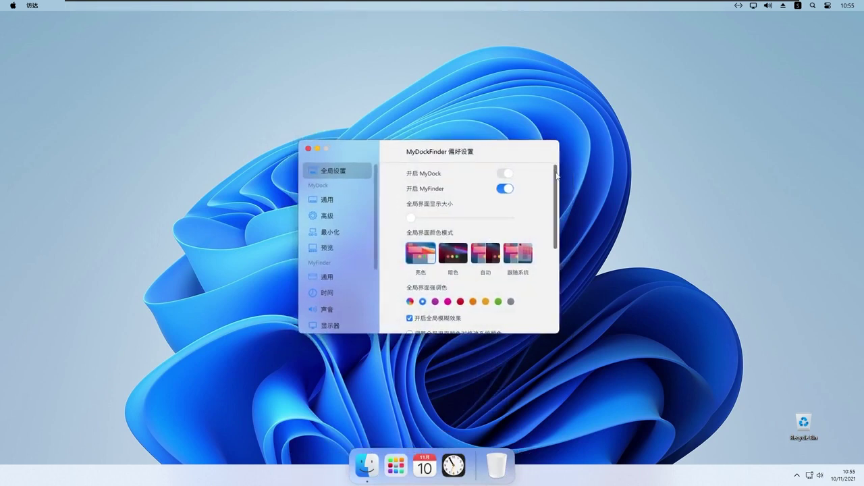
scroll(556, 213, "down", 3)
left_click(424, 289)
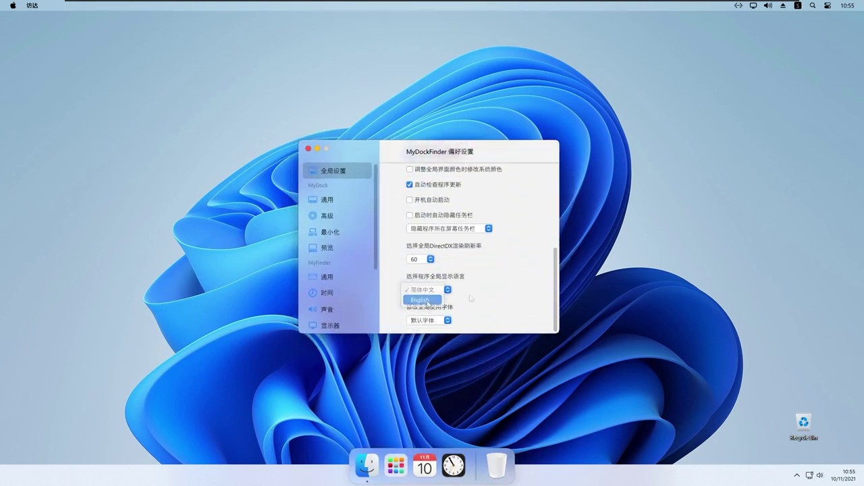
left_click(423, 299)
left_click(430, 267)
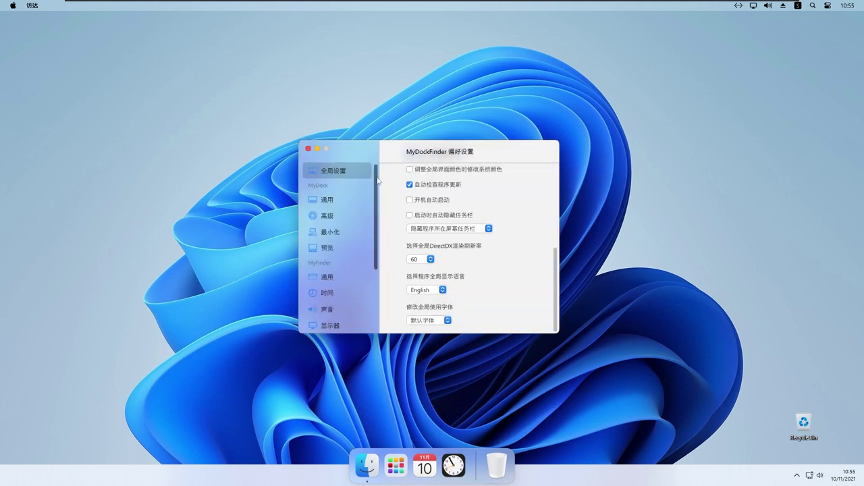
Restart MyDockFinder from the About page to apply the language change.
scroll(338, 256, "down", 5)
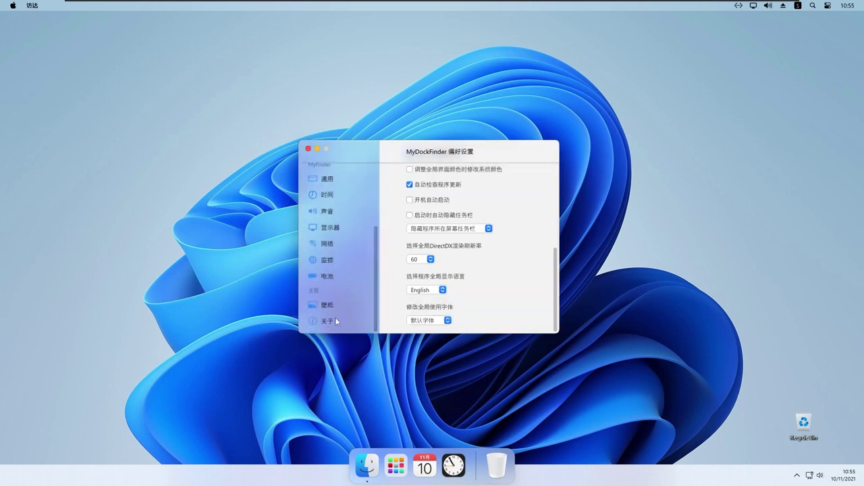
left_click(335, 318)
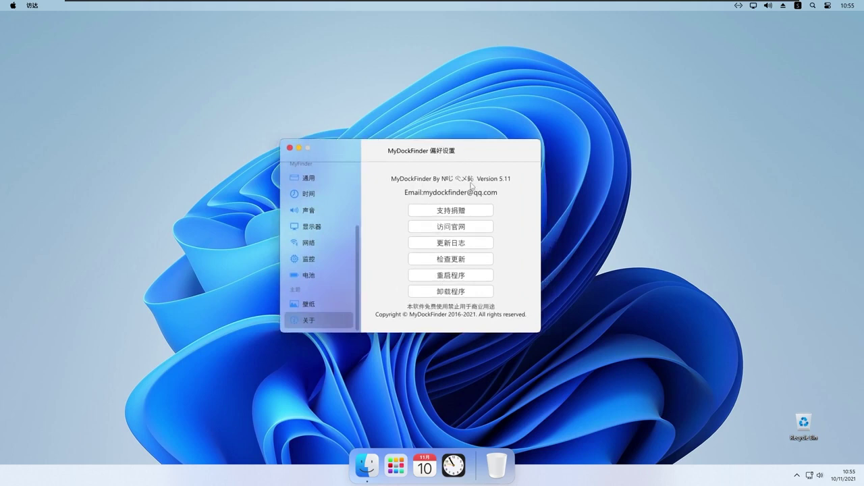
left_click(454, 279)
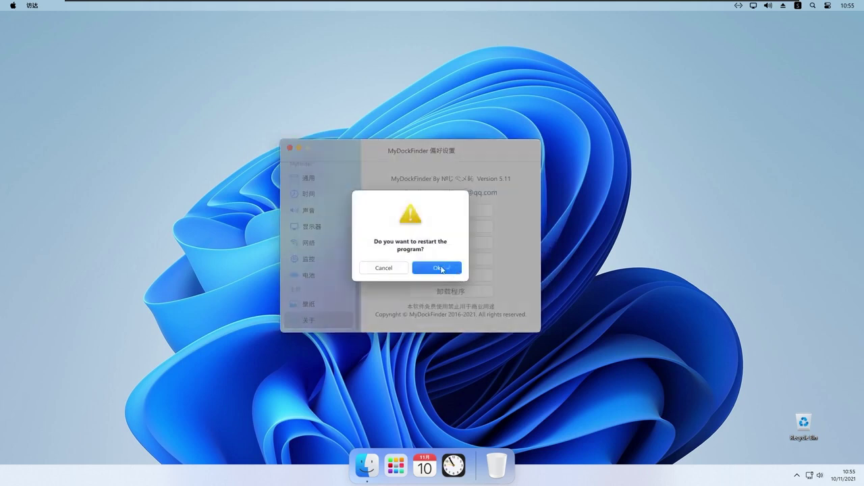
left_click(442, 269)
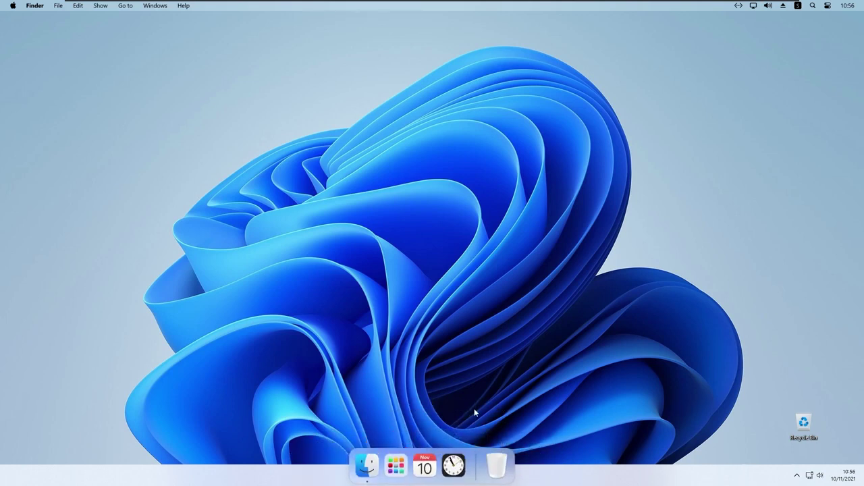
Hide the Windows taskbar from the dock menu and nudge the Recycle Bin icon lower.
right_click(478, 472)
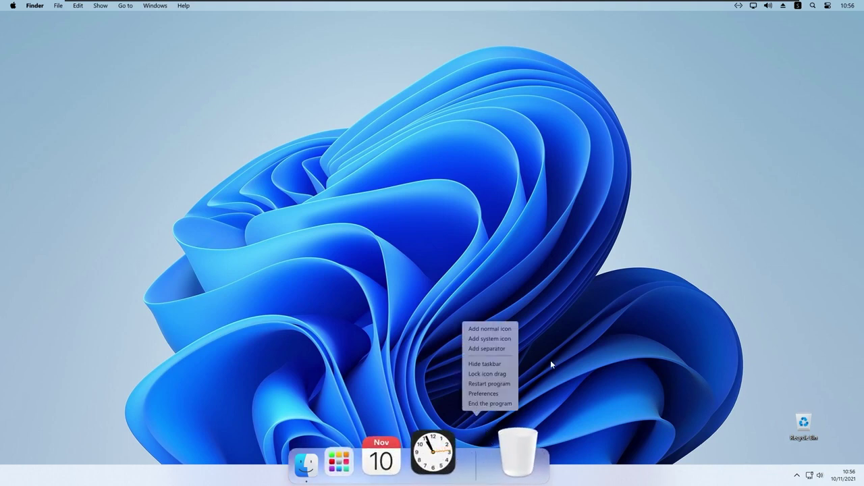
left_click(490, 365)
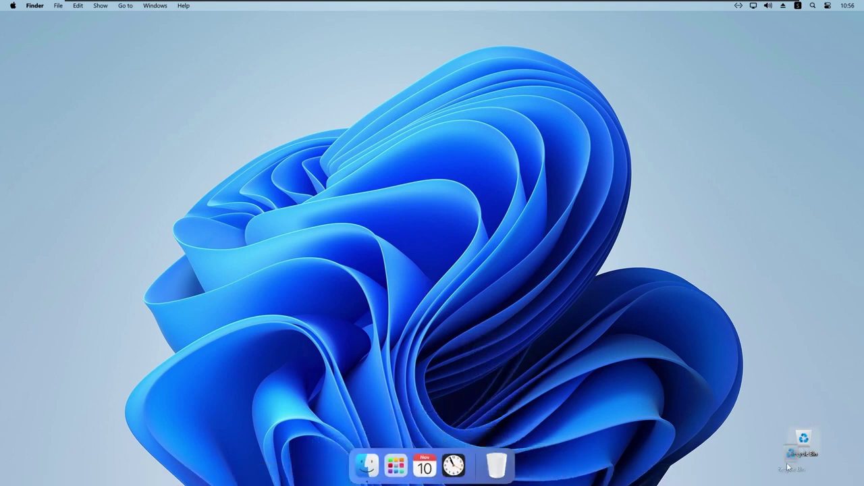
left_click_drag(788, 468, 788, 469)
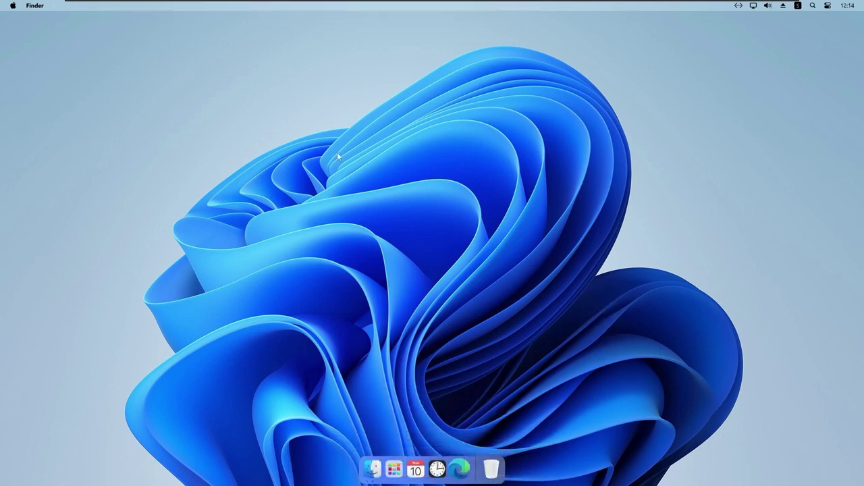
Open Launchpad's add-apps dialog and browse to C:\Program Files\Internet Explorer.
left_click(395, 465)
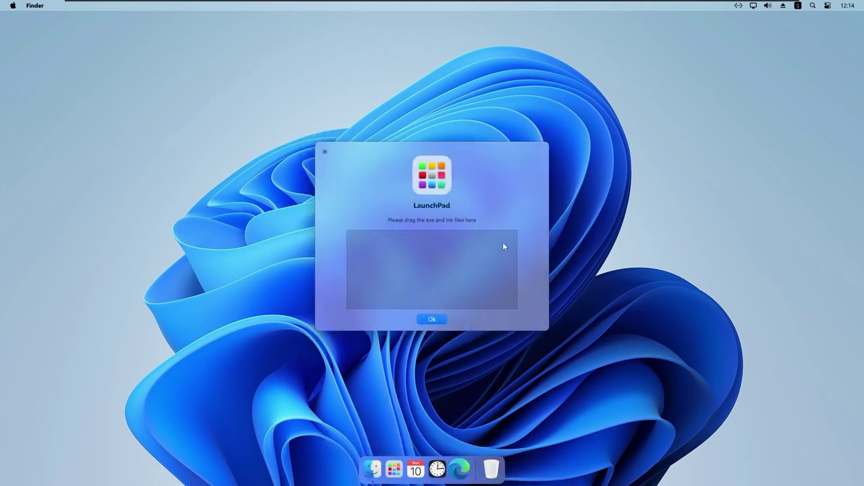
left_click(370, 464)
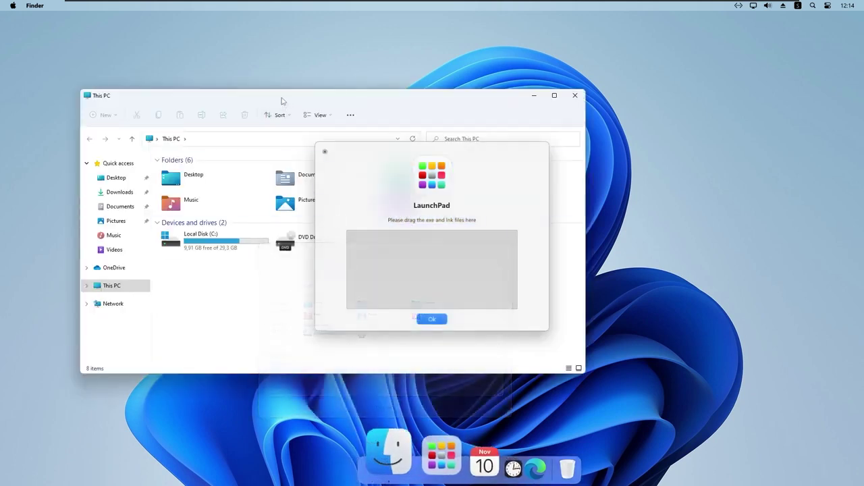
left_click_drag(283, 100, 215, 62)
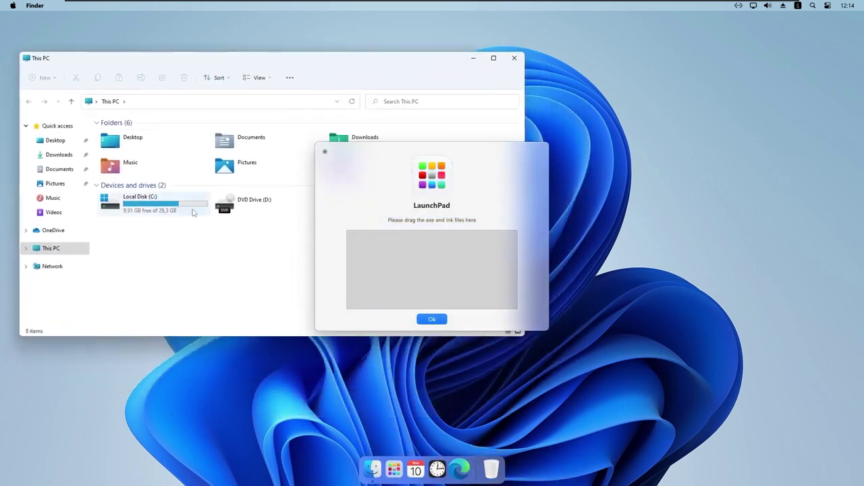
double_click(192, 211)
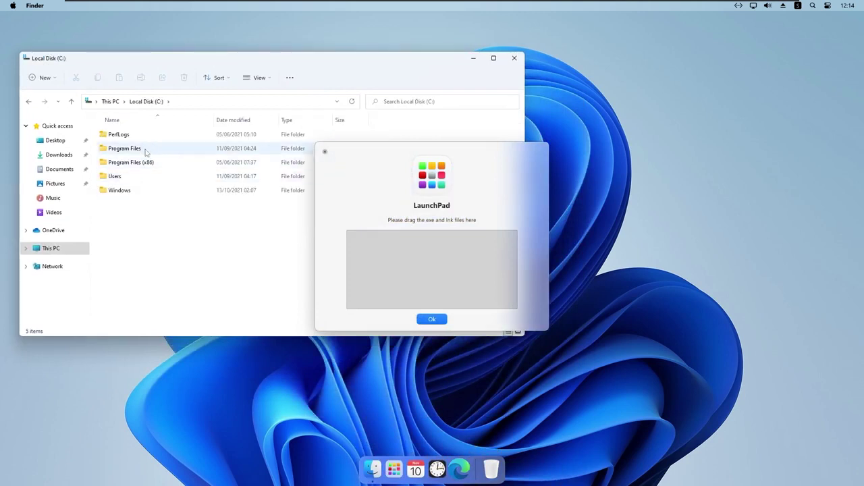
double_click(125, 149)
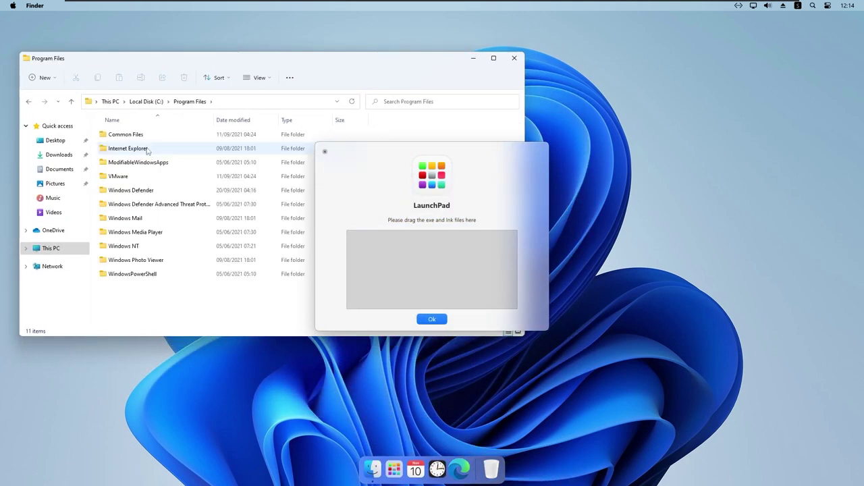
double_click(148, 149)
Drop iexplore into Launchpad's add area, confirm, and launch it from Launchpad.
left_click(132, 262)
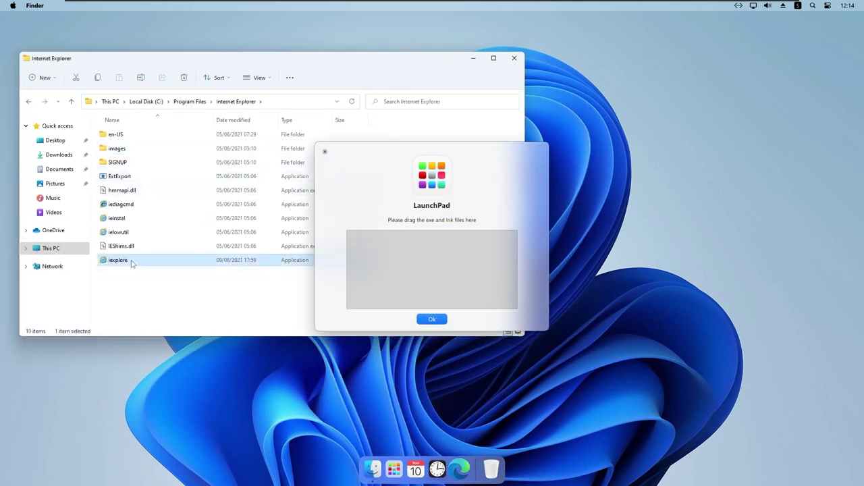
left_click_drag(133, 262, 419, 261)
left_click(514, 59)
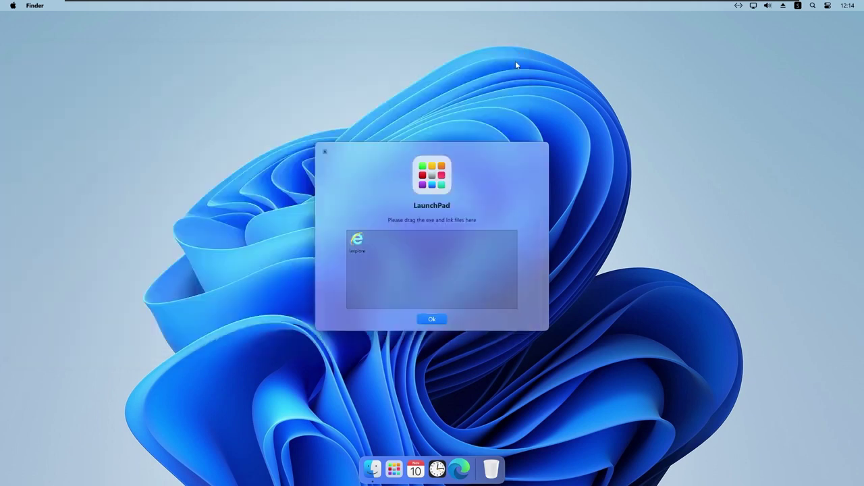
left_click(432, 320)
left_click(395, 461)
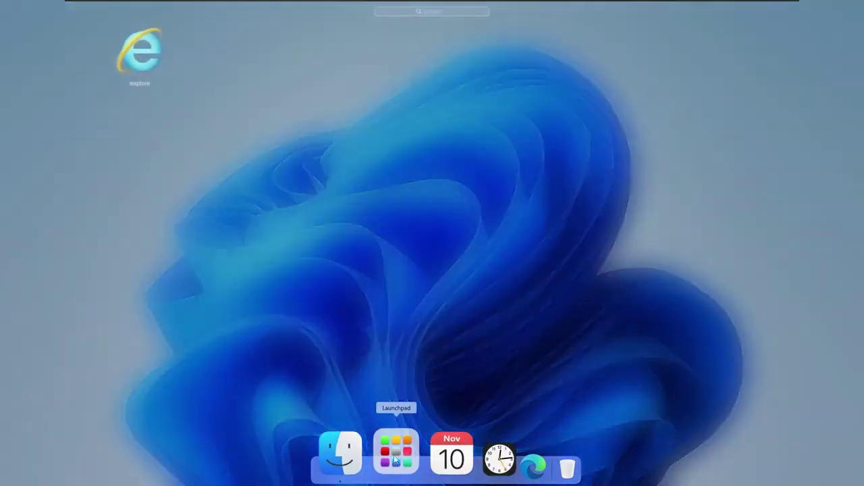
left_click(156, 61)
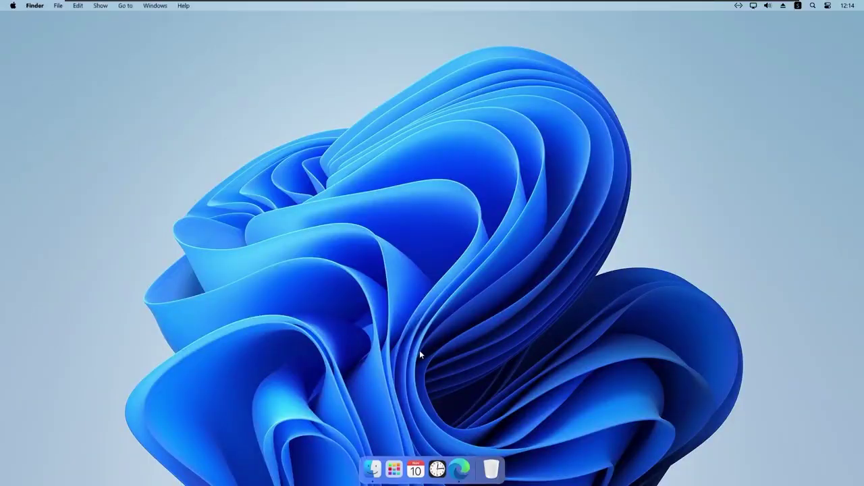
Reopen Launchpad and its add-apps dialog, then dismiss it and the system menu unused.
left_click(397, 464)
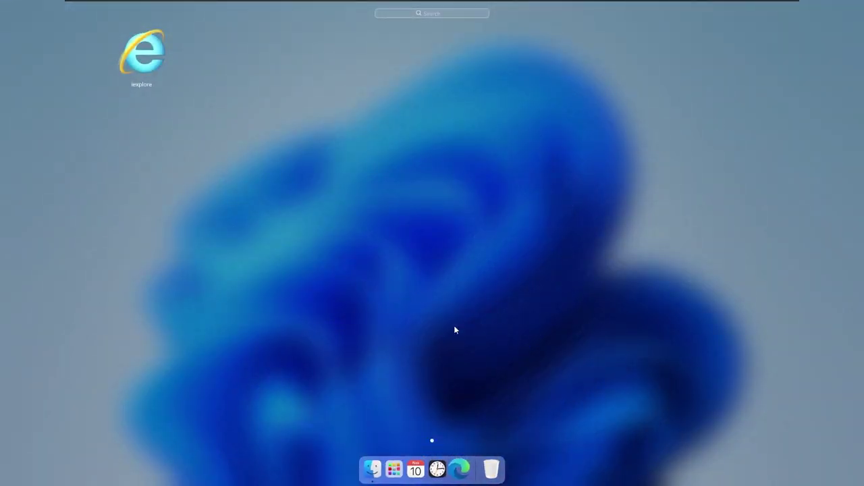
right_click(397, 451)
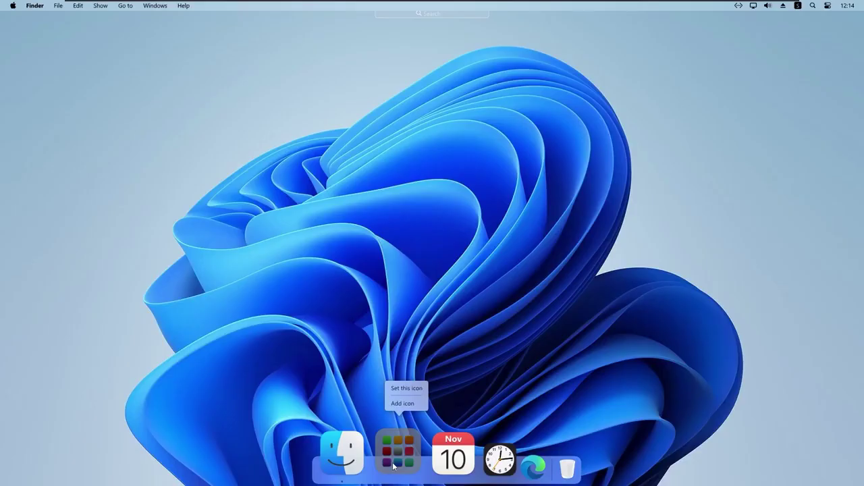
left_click(411, 406)
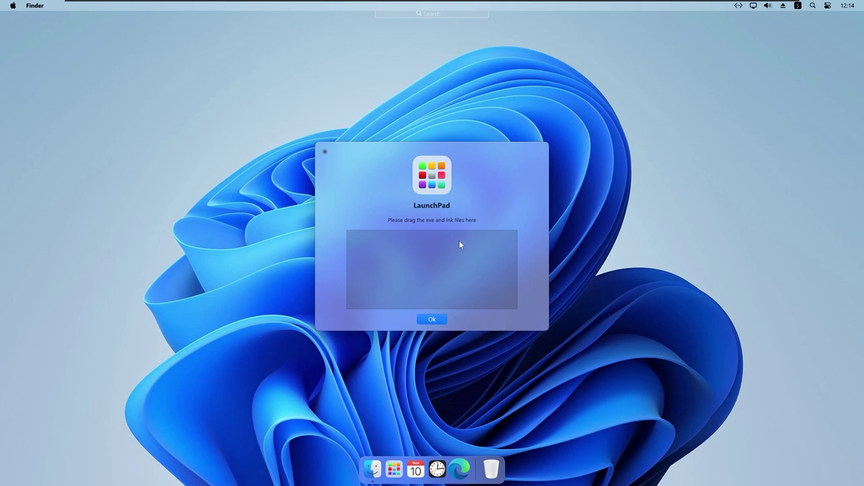
left_click(121, 102)
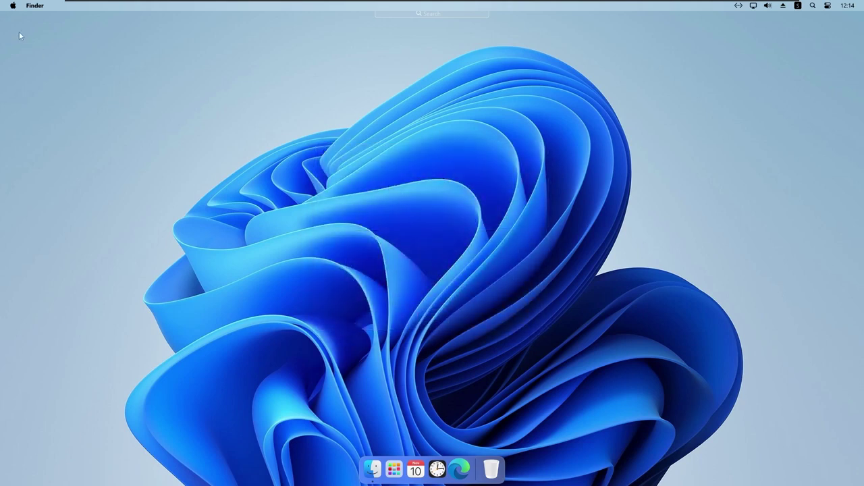
left_click(14, 6)
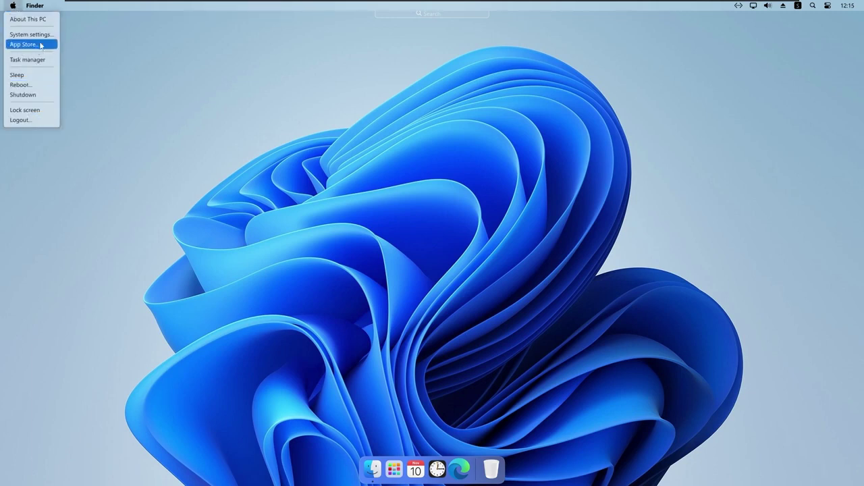
left_click(27, 94)
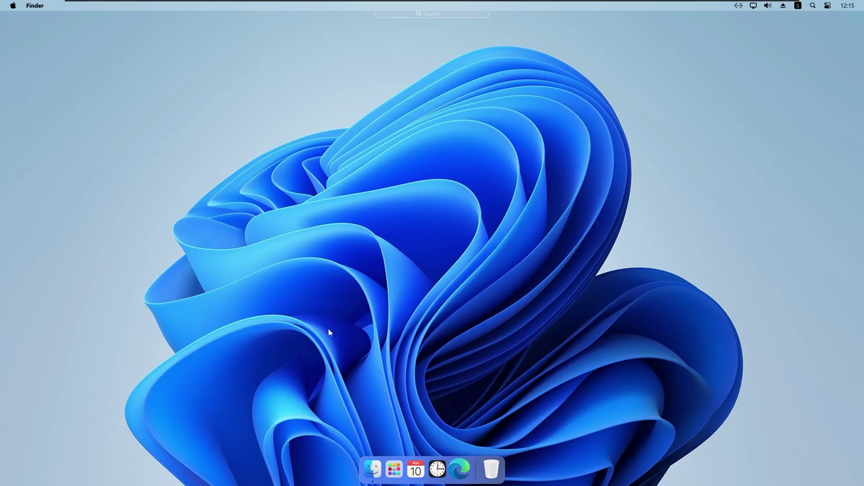
Add a separator to the dock, then start adding a new normal app icon.
right_click(476, 456)
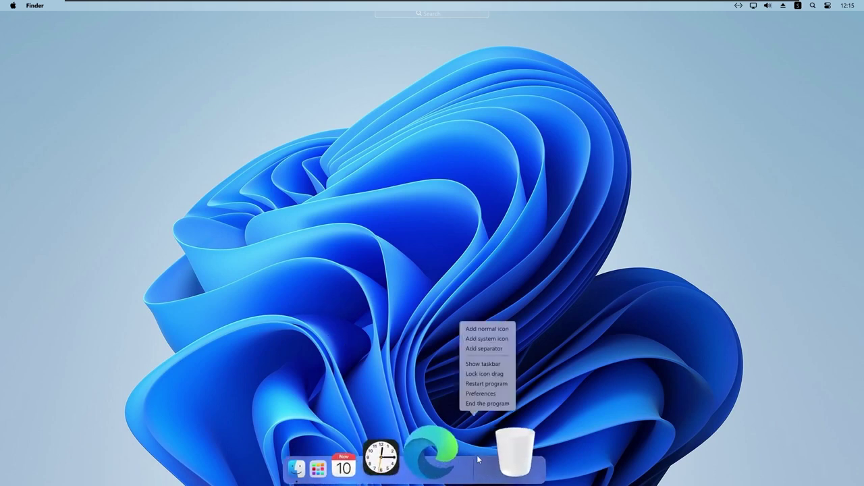
left_click(497, 349)
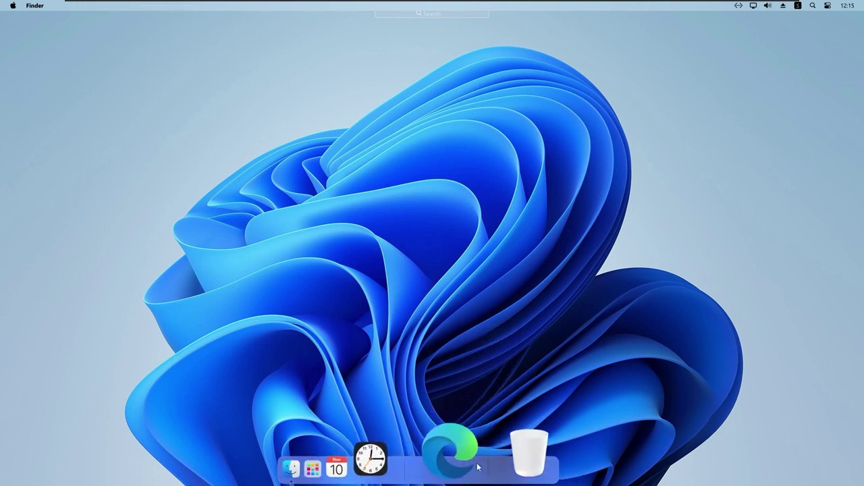
right_click(482, 473)
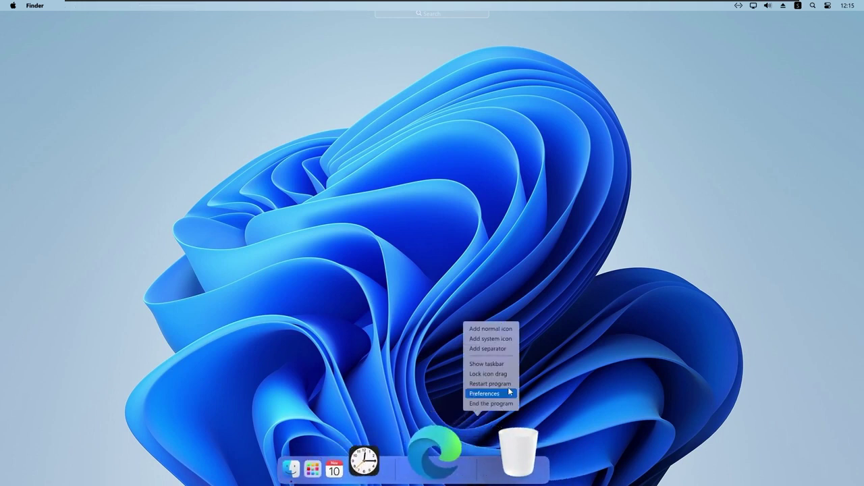
left_click(505, 332)
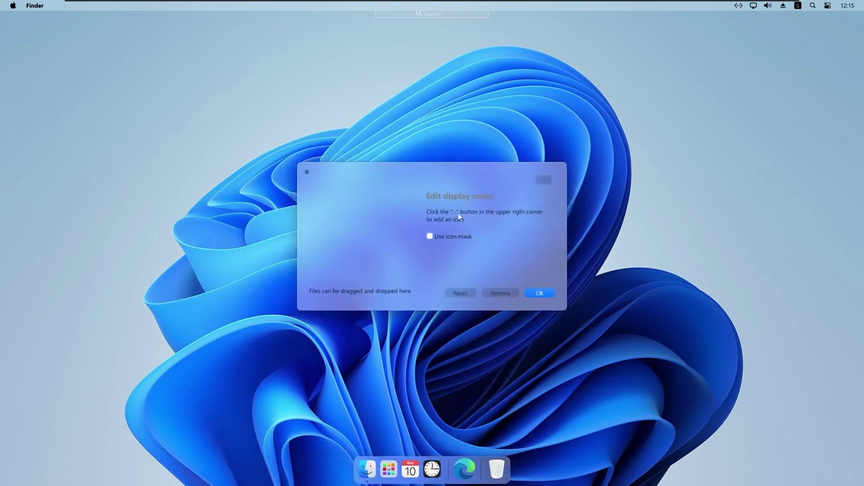
Point the new icon at Program Files > Windows Media Player > wmplayer, with icon mask off.
left_click(544, 180)
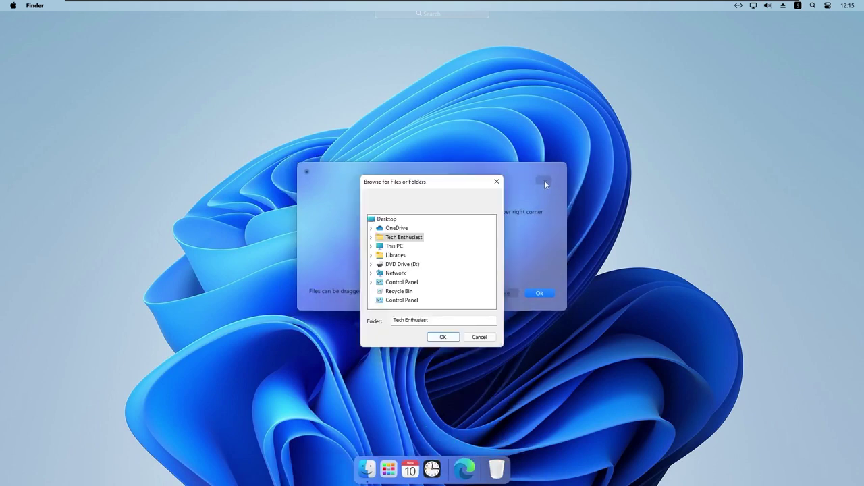
double_click(397, 246)
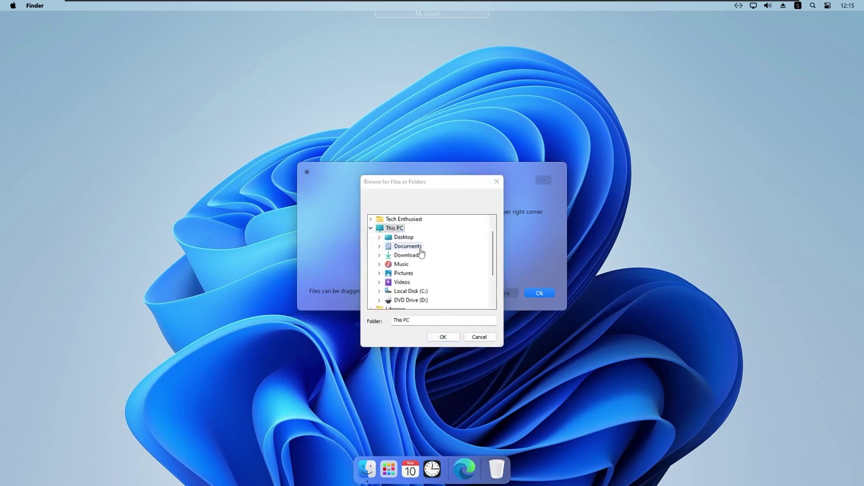
double_click(422, 291)
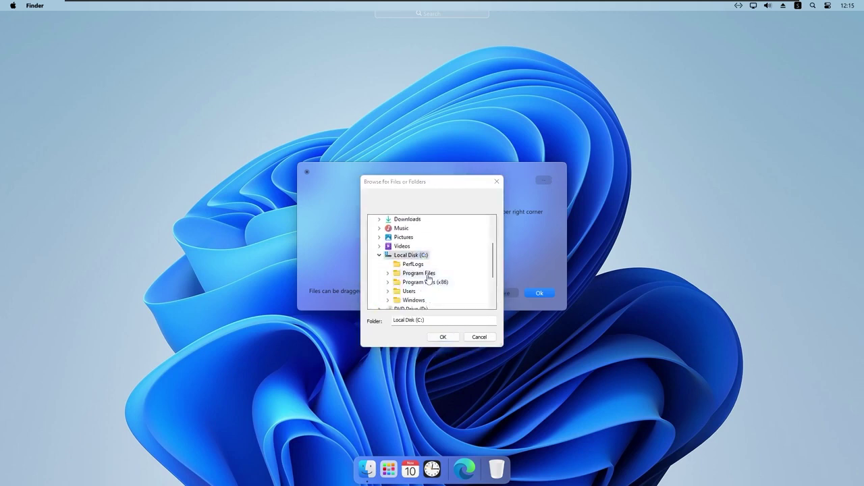
double_click(428, 277)
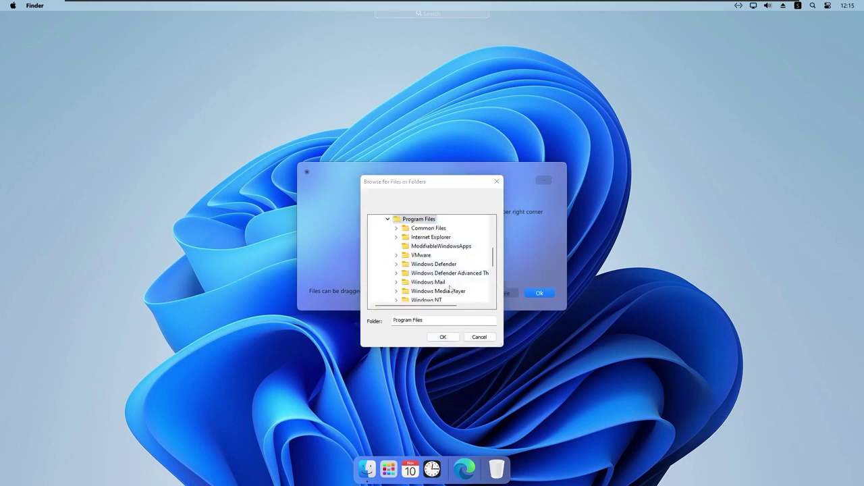
double_click(452, 292)
scroll(458, 284, "down", 2)
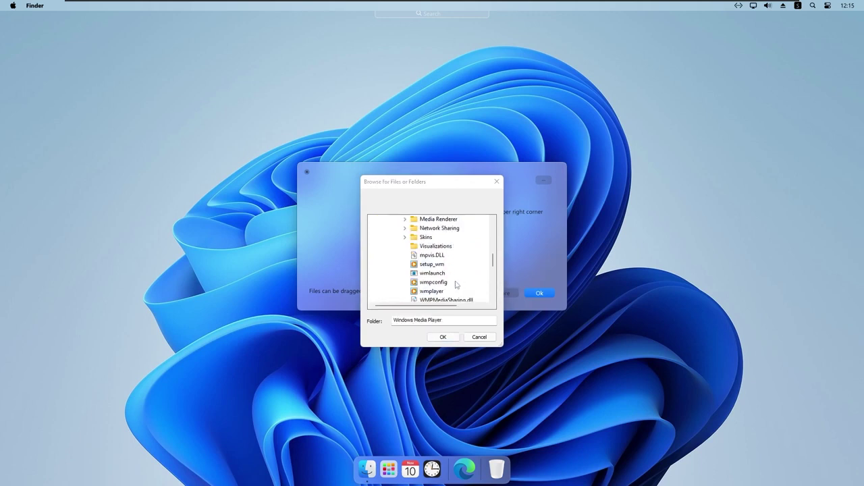
left_click(433, 264)
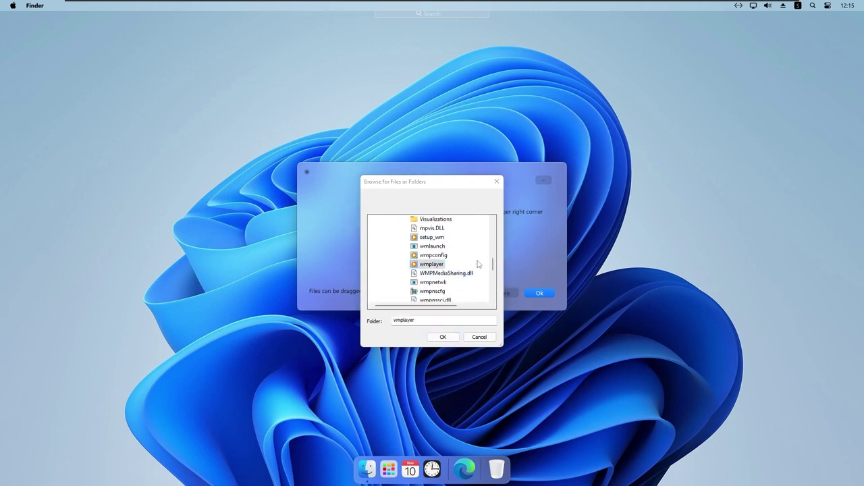
left_click(444, 337)
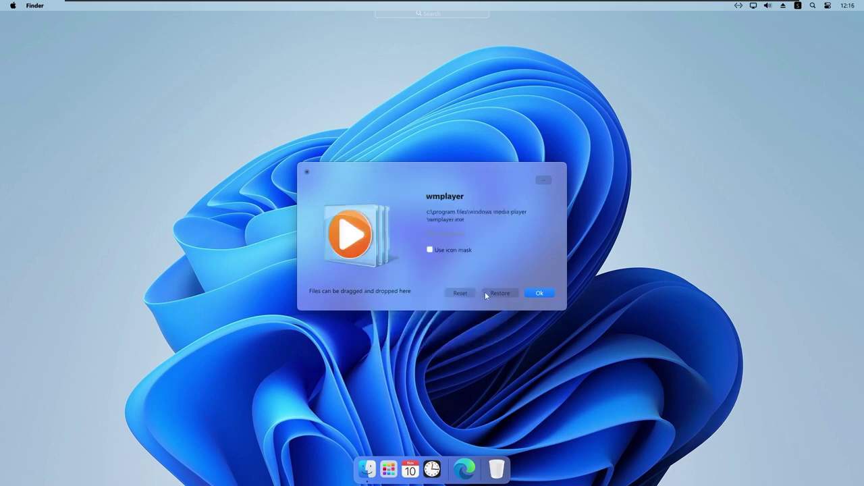
left_click(431, 250)
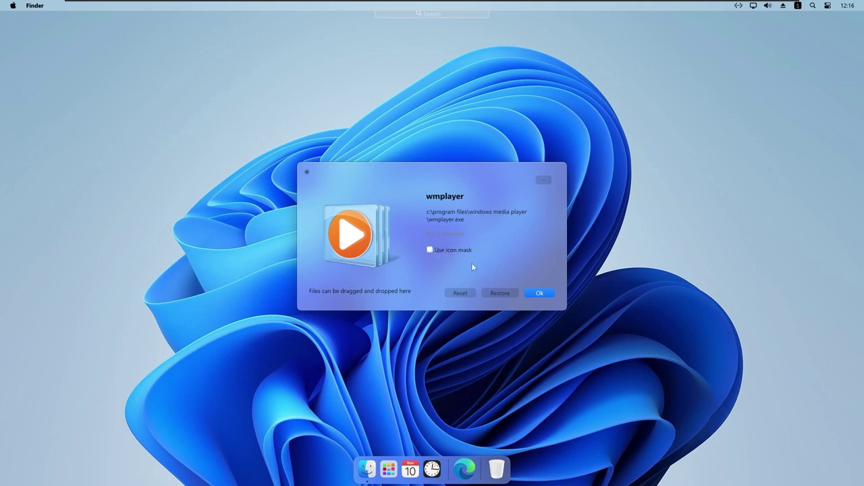
left_click(541, 292)
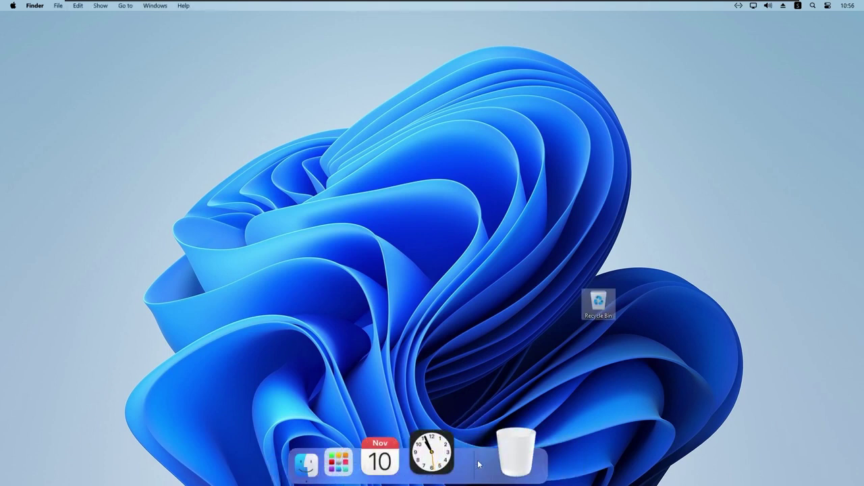
Open Preferences, try a larger global display scale, then return it to 100%.
right_click(478, 464)
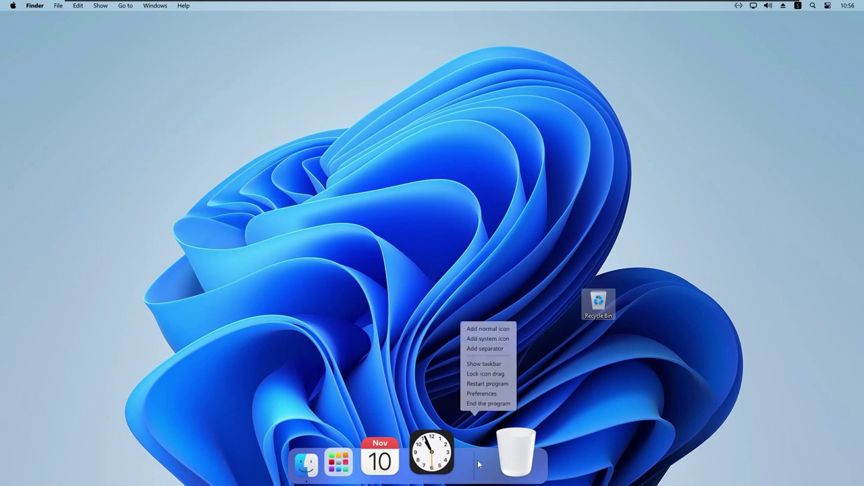
left_click(506, 394)
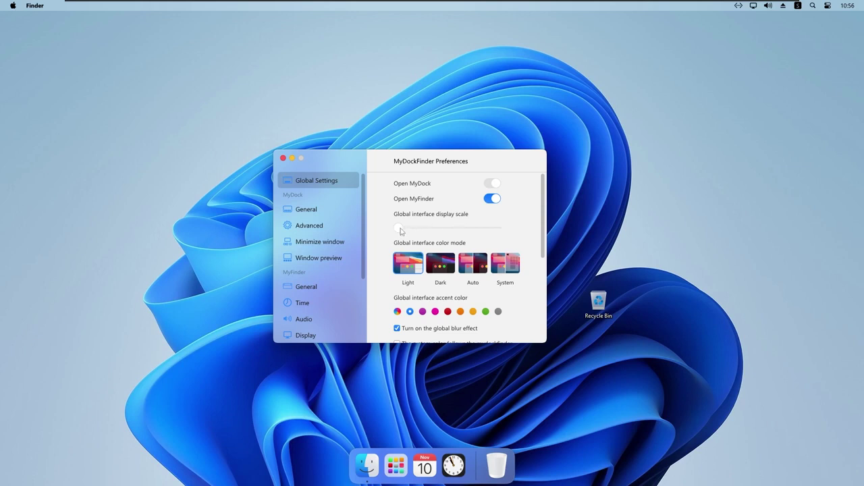
left_click_drag(400, 230, 451, 230)
left_click(438, 273)
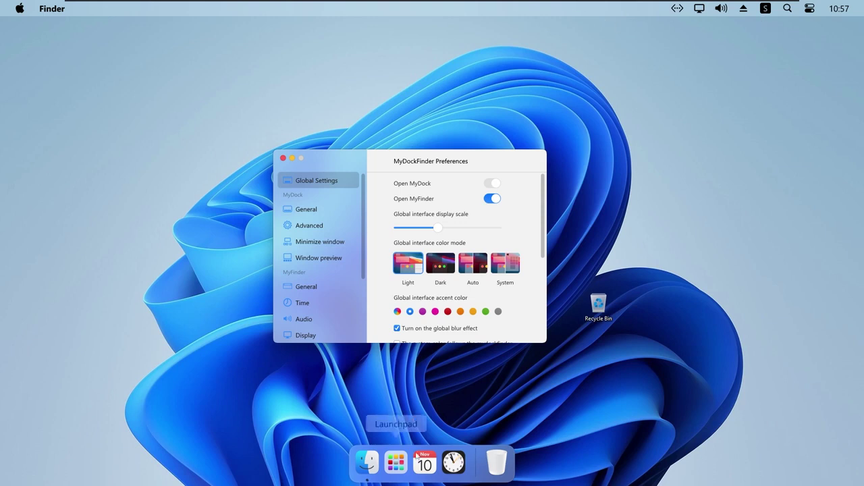
left_click_drag(465, 166, 452, 141)
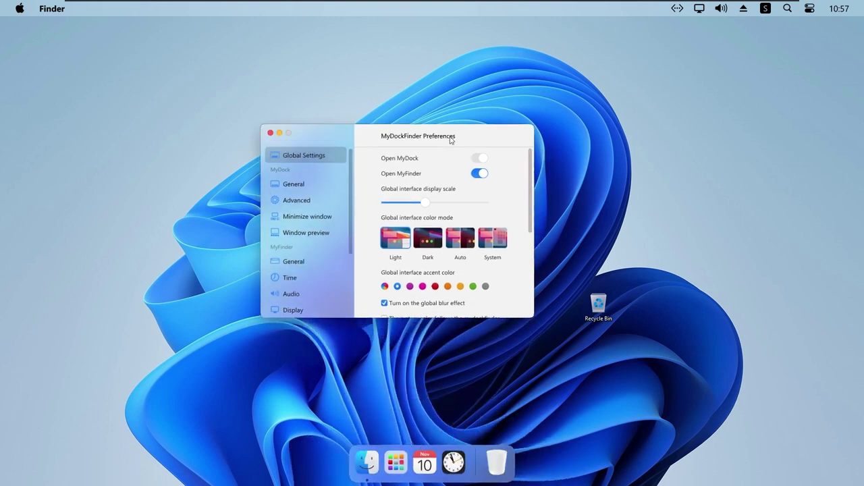
left_click_drag(426, 206, 348, 199)
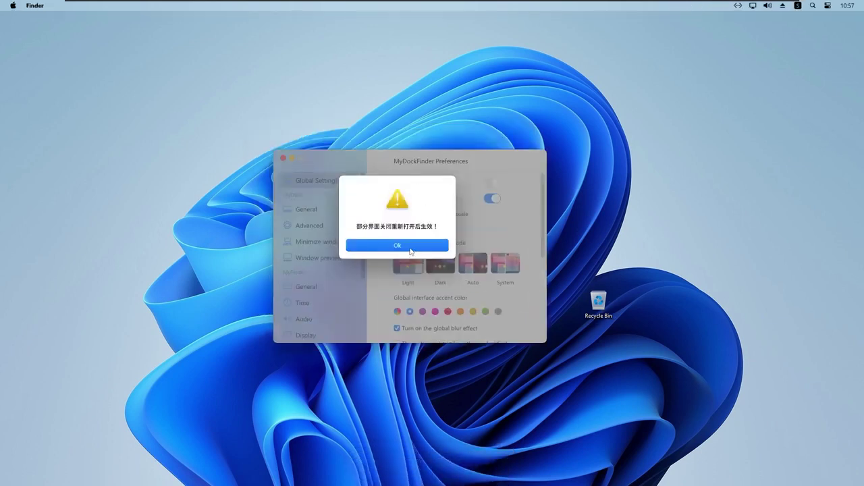
left_click(413, 247)
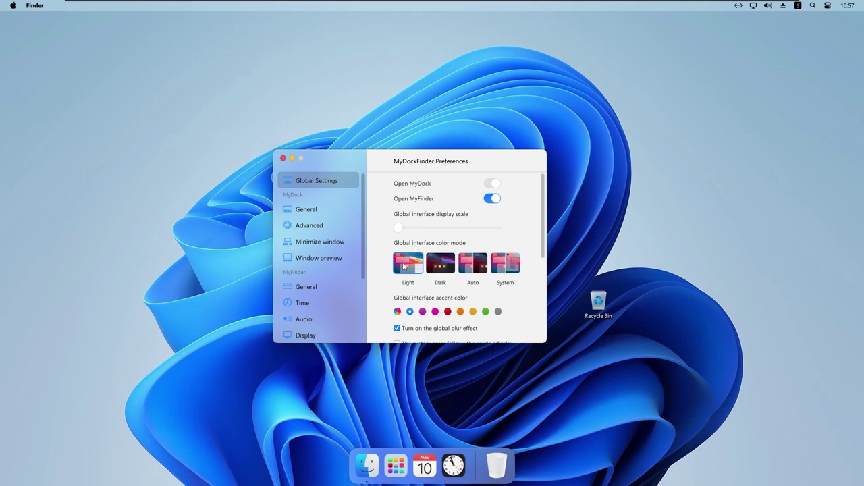
Cycle the interface colour mode through Dark, Auto and System.
left_click(442, 265)
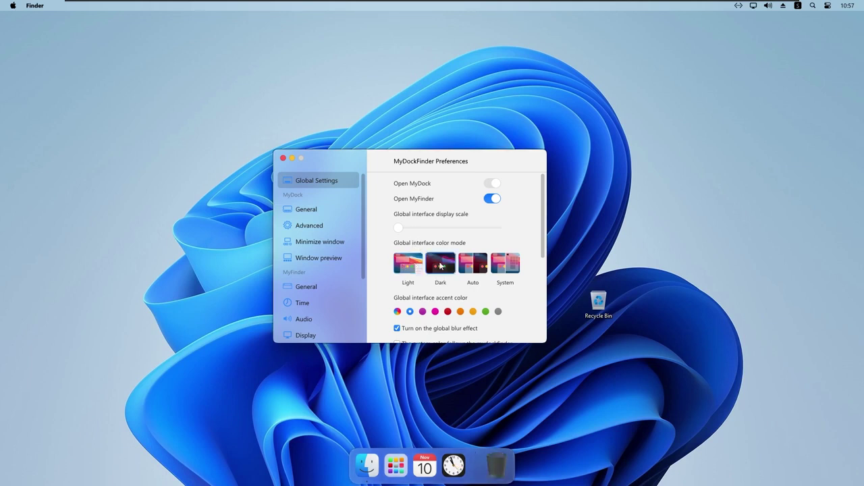
left_click(475, 264)
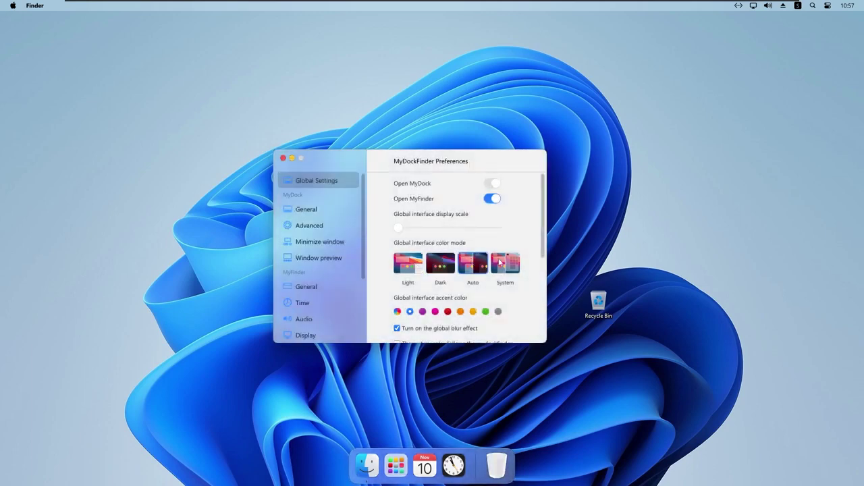
left_click(501, 262)
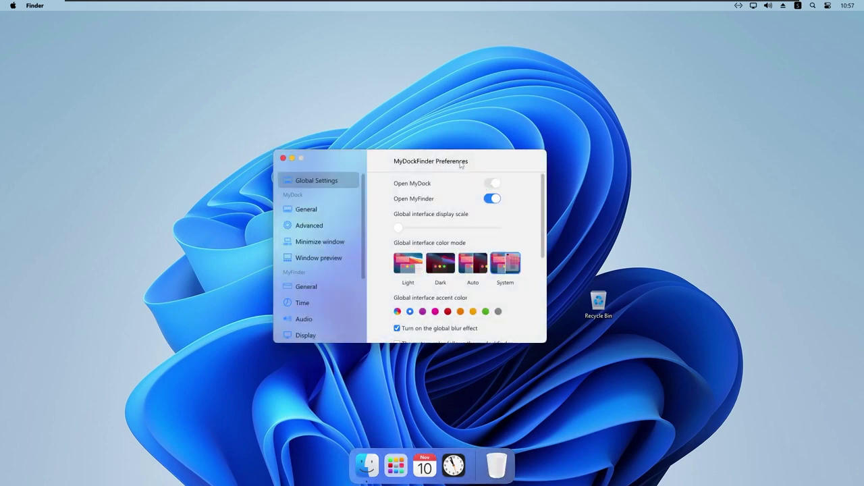
left_click_drag(460, 164, 463, 160)
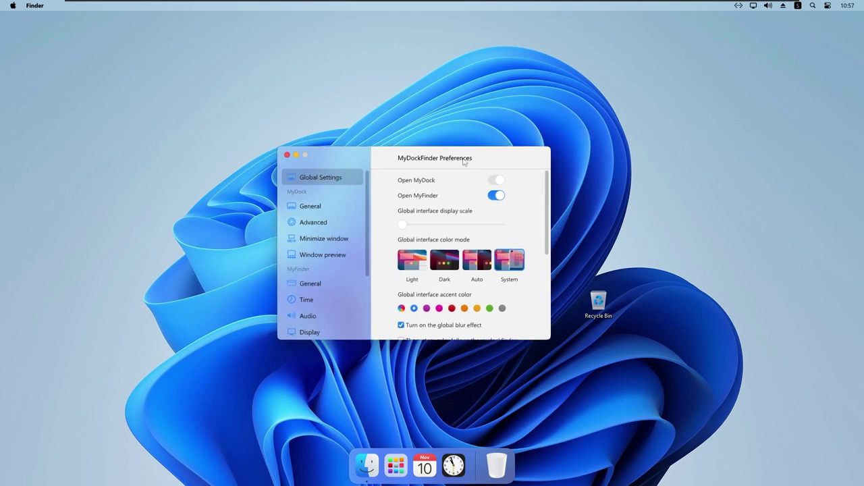
left_click_drag(458, 160, 427, 152)
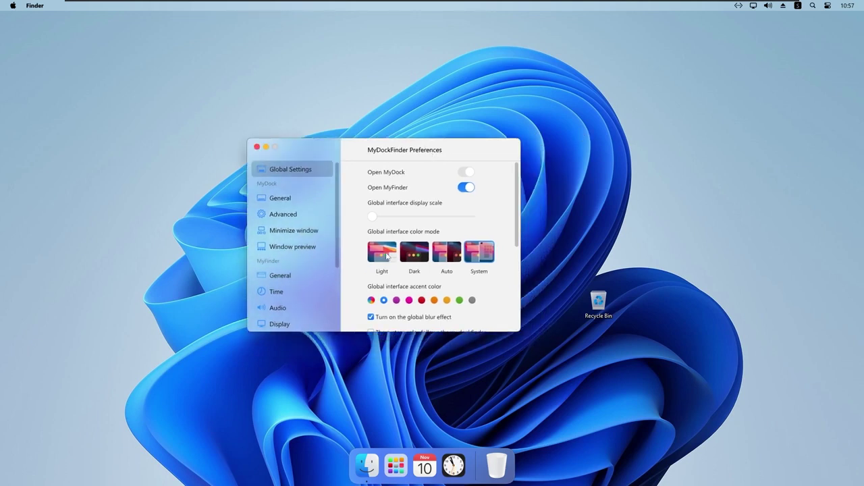
Set colour mode back to Light and try purple, orange, green, grey accents before returning to blue.
left_click(387, 255)
scroll(351, 285, "down", 2)
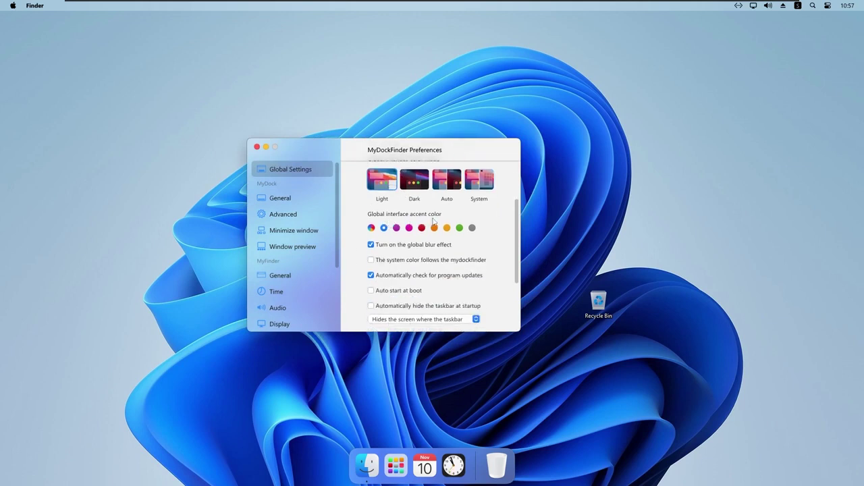
left_click(398, 228)
left_click(446, 228)
left_click(459, 228)
left_click(472, 228)
left_click(383, 228)
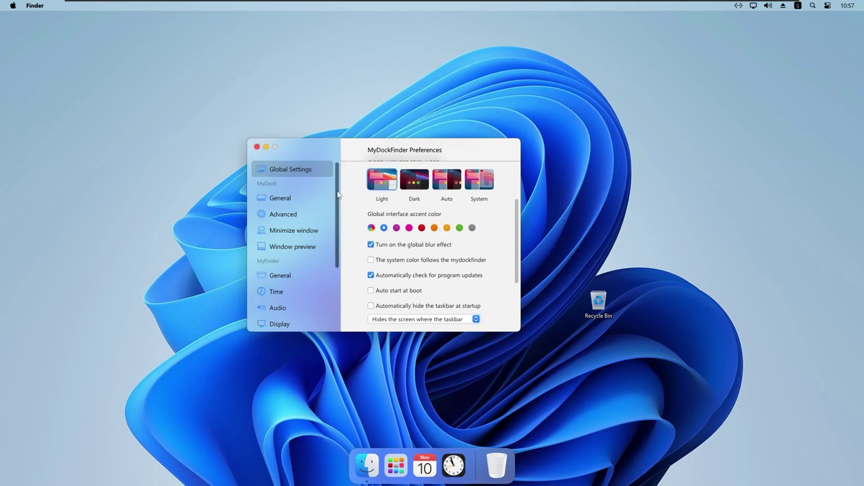
scroll(335, 307, "down", 3)
scroll(335, 307, "up", 3)
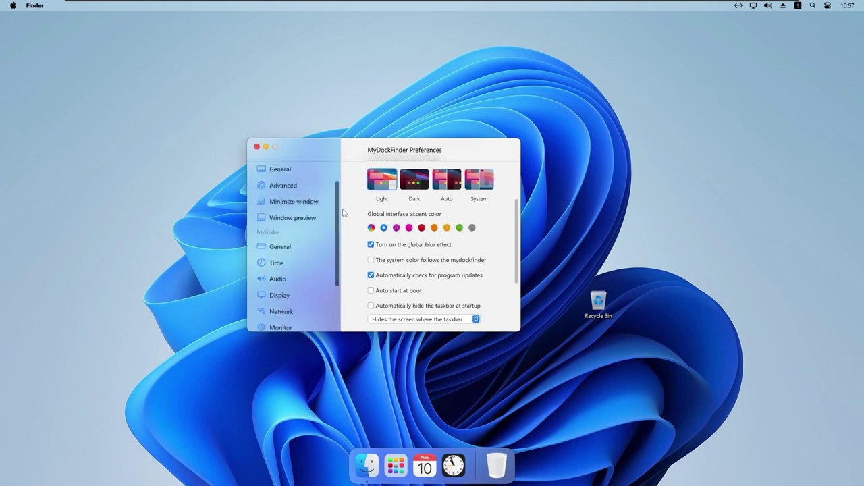
Toggle global blur, make system colour follow MyDockFinder, and enable auto start at boot.
left_click(371, 246)
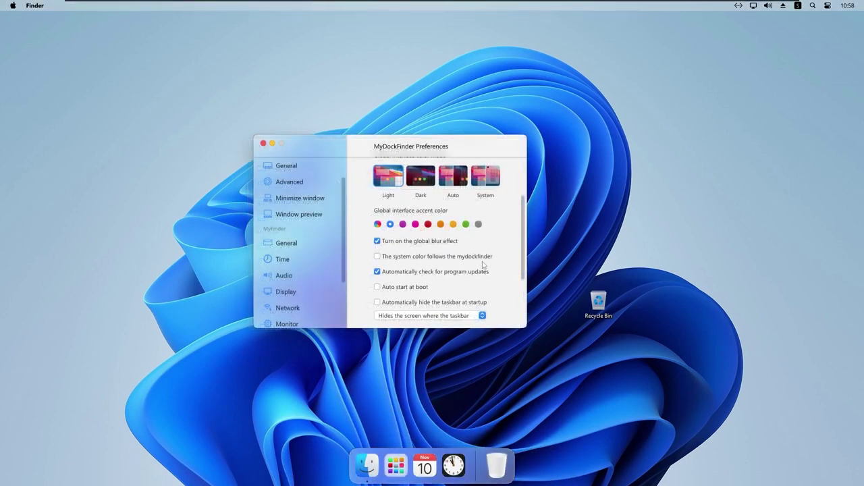
left_click(378, 257)
left_click_drag(415, 141, 416, 138)
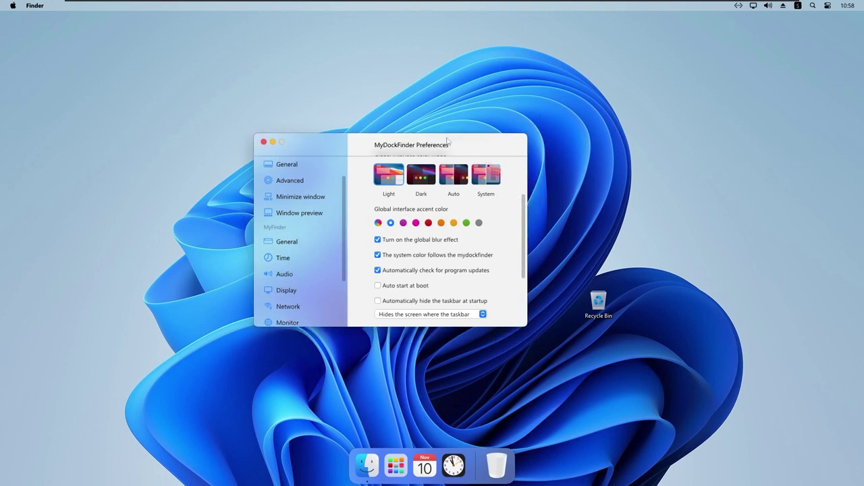
left_click_drag(448, 142, 452, 142)
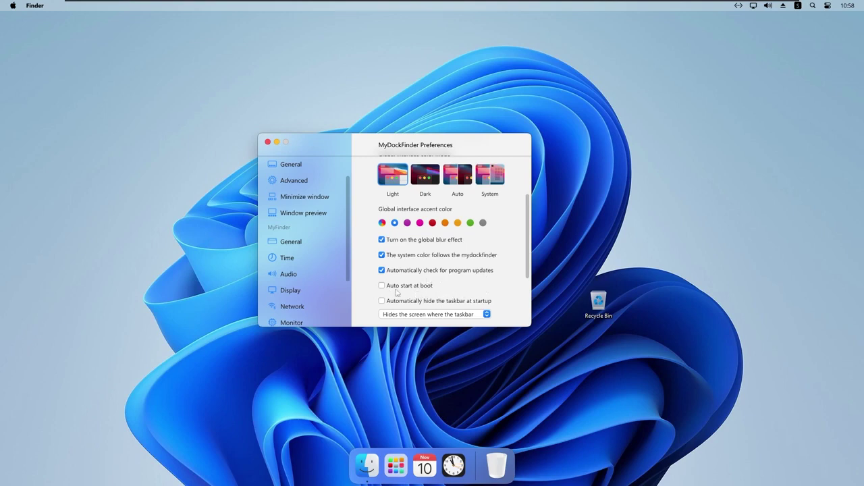
left_click(439, 291)
left_click(404, 315)
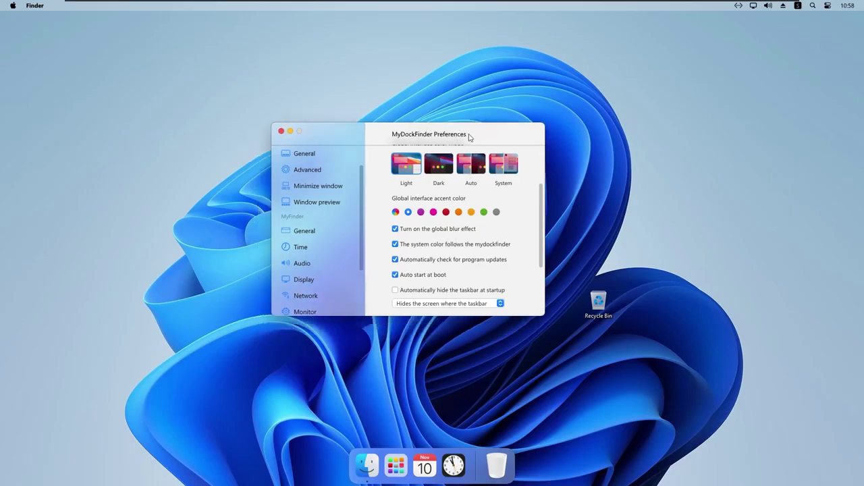
Keep the DirectX refresh rate at 60 and review the remaining global settings.
scroll(439, 236, "down", 3)
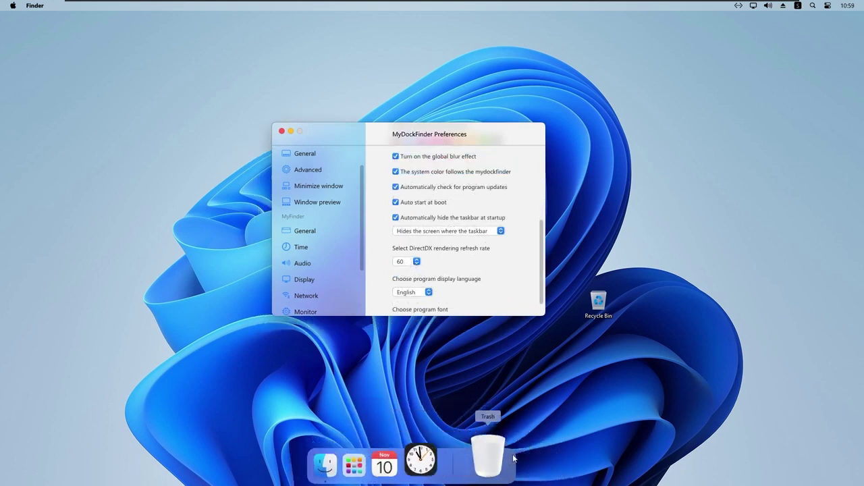
left_click(408, 265)
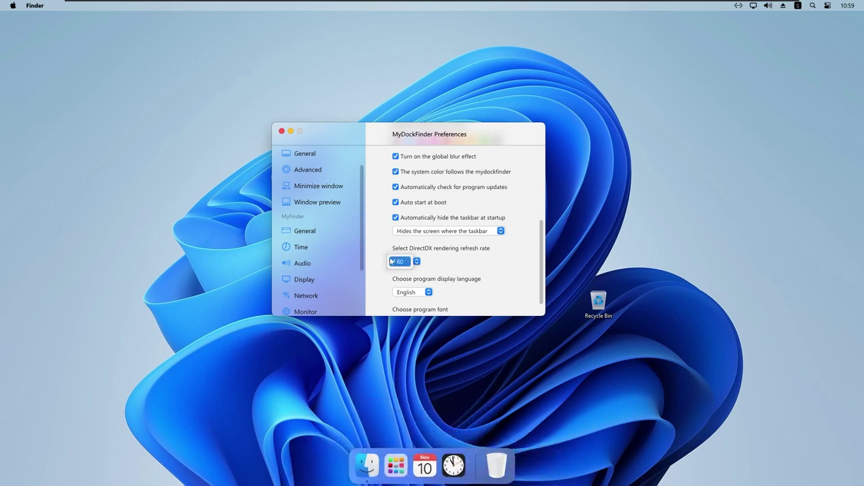
left_click(402, 262)
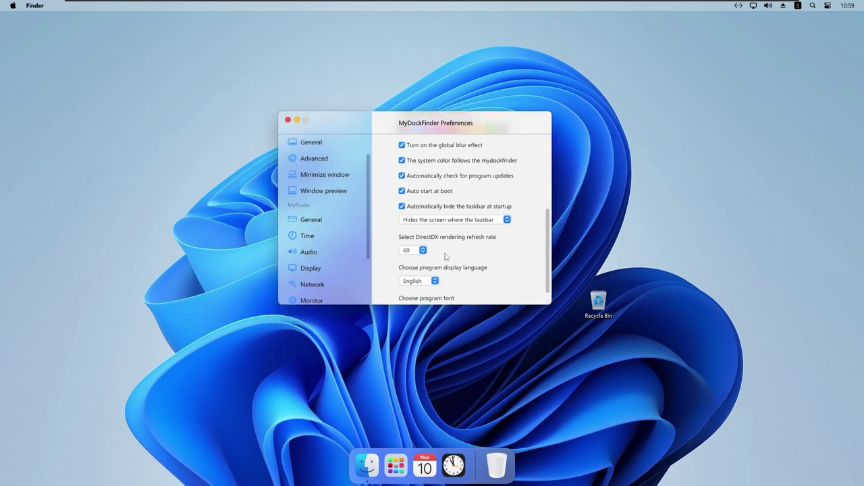
scroll(445, 255, "down", 2)
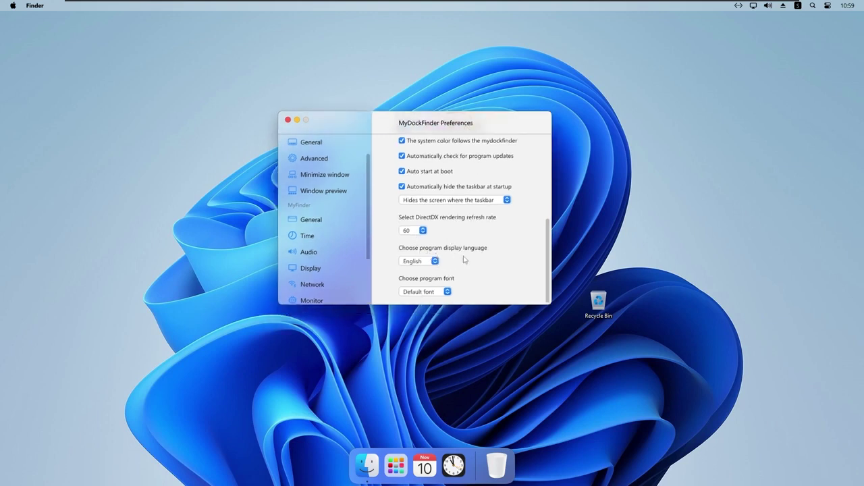
scroll(353, 170, "up", 2)
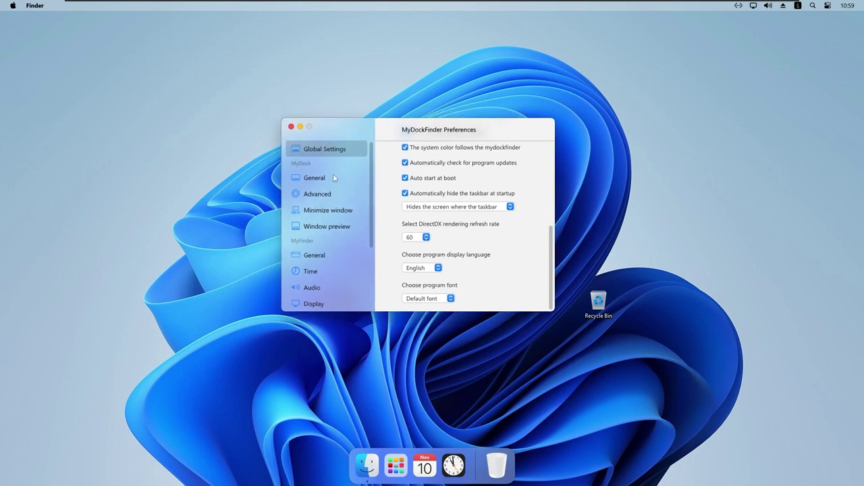
In MyDock General, shrink default and zoomed icon sizes, widen icon spacing, and keep dock distance at minimum.
left_click(321, 179)
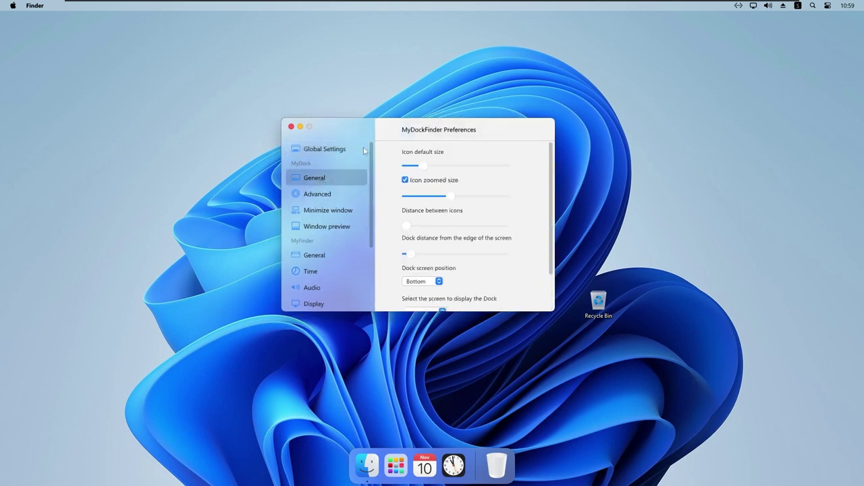
left_click_drag(411, 131, 401, 132)
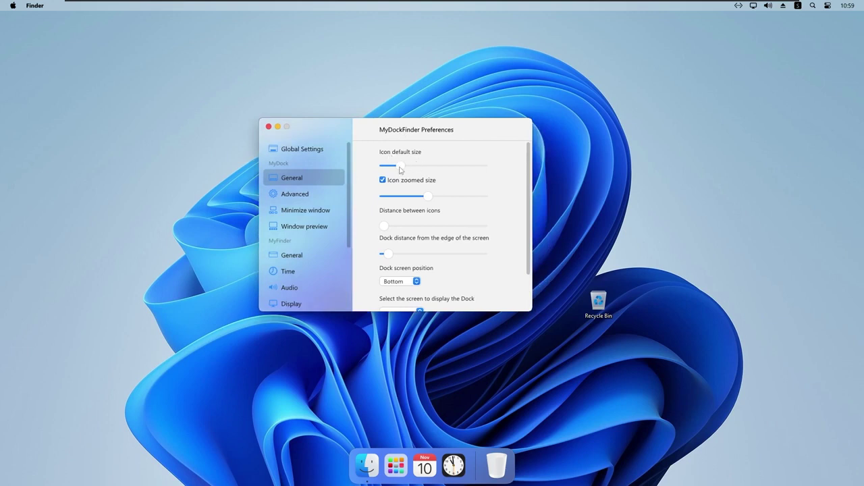
mouse_move(399, 168)
left_mouse_down()
mouse_move(476, 157)
mouse_move(358, 168)
mouse_move(392, 166)
left_mouse_up()
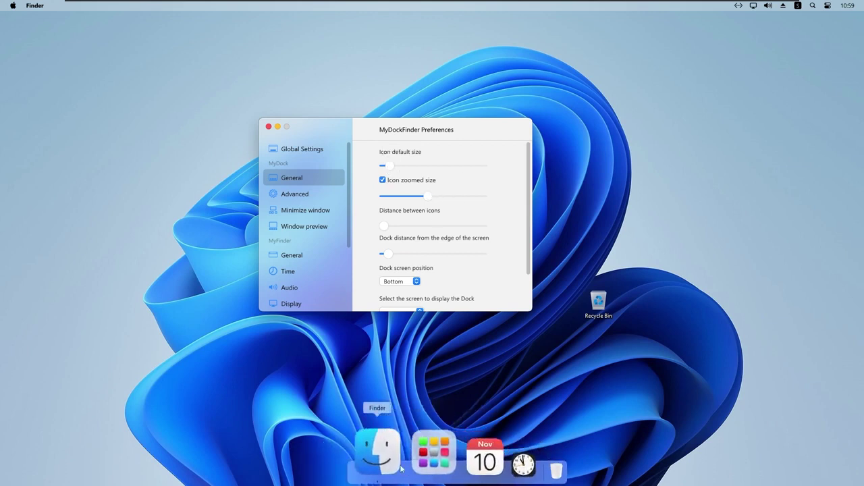
mouse_move(429, 197)
left_mouse_down()
mouse_move(435, 200)
mouse_move(399, 200)
mouse_move(428, 199)
mouse_move(418, 200)
left_mouse_up()
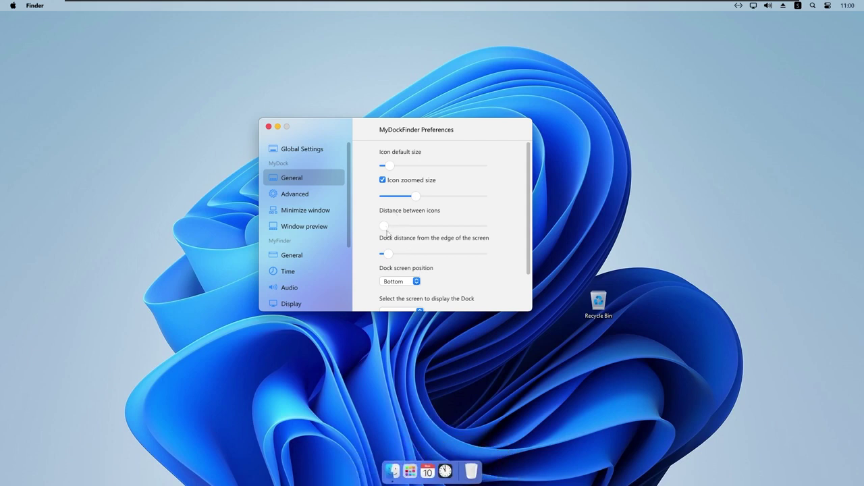
left_click_drag(384, 227, 437, 226)
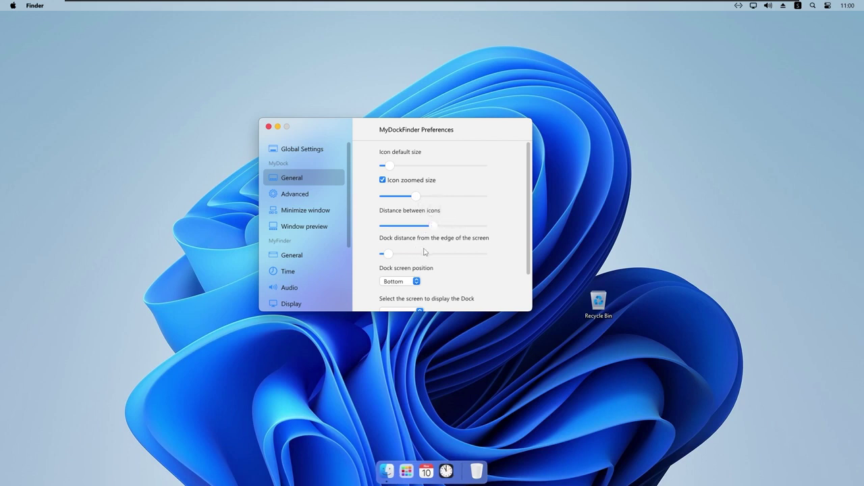
left_click_drag(388, 258, 532, 263)
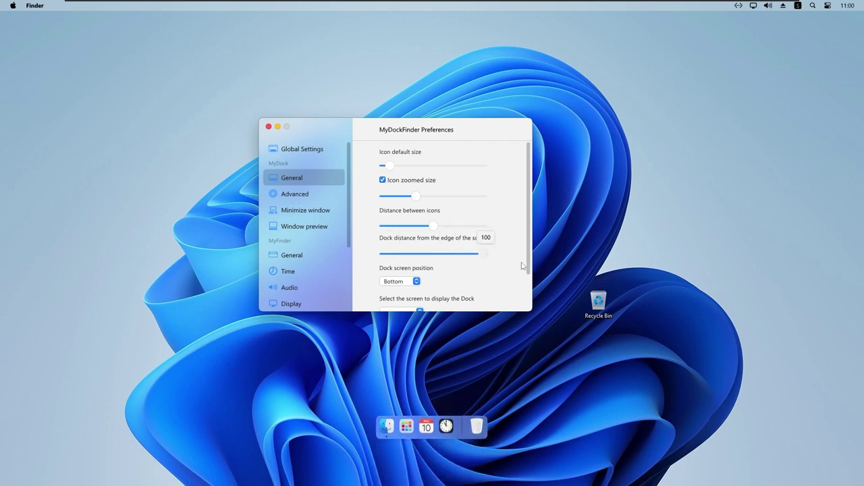
left_click_drag(510, 267, 371, 263)
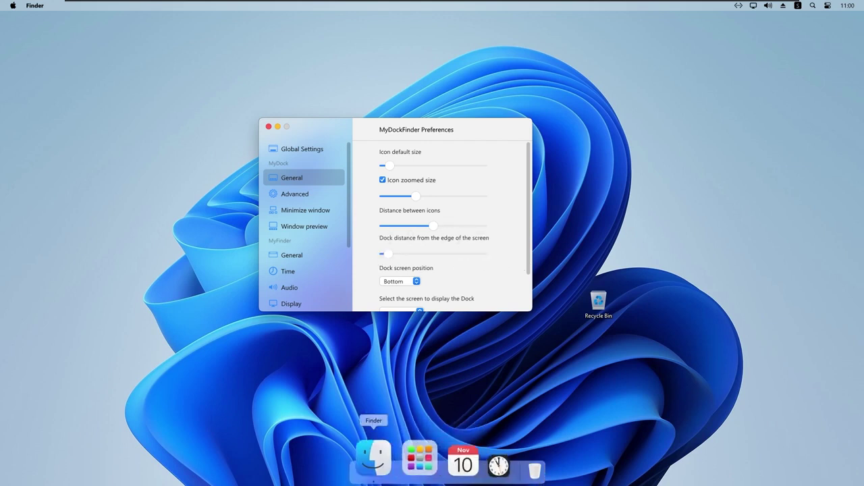
Set dock edge distance to -1 and try Left and Right positions before returning to Bottom.
left_click(390, 255)
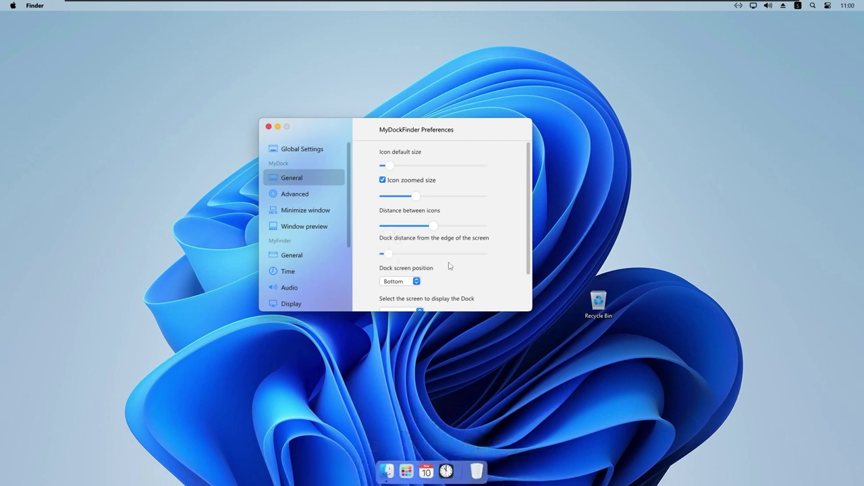
scroll(446, 266, "down", 2)
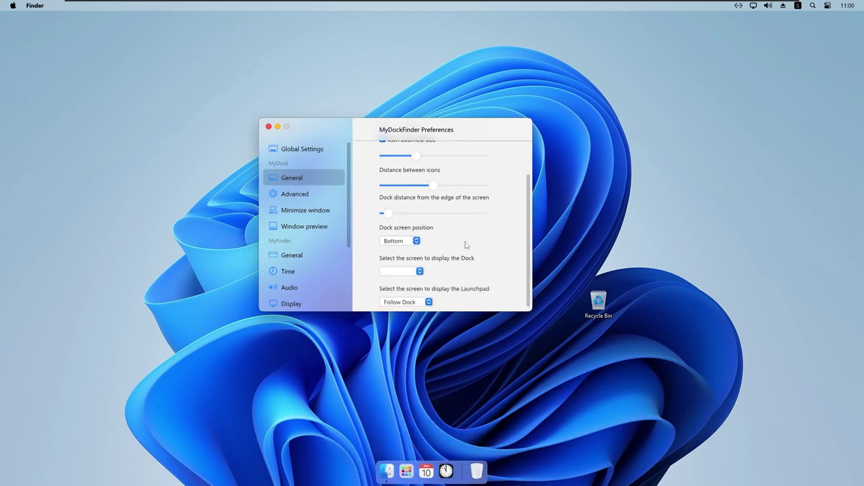
left_click(408, 241)
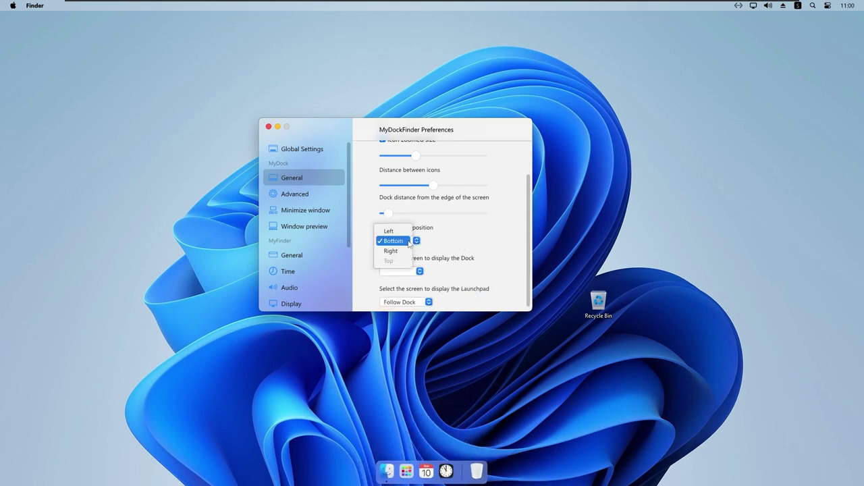
left_click(399, 235)
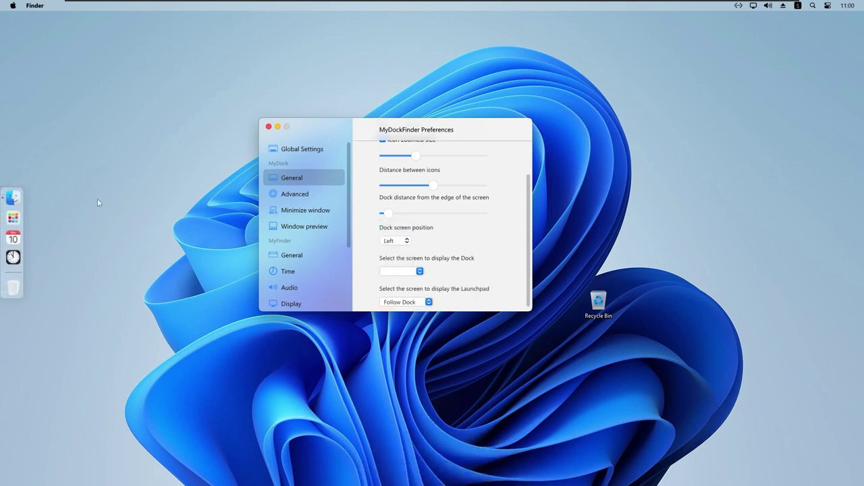
left_click(406, 241)
left_click(397, 261)
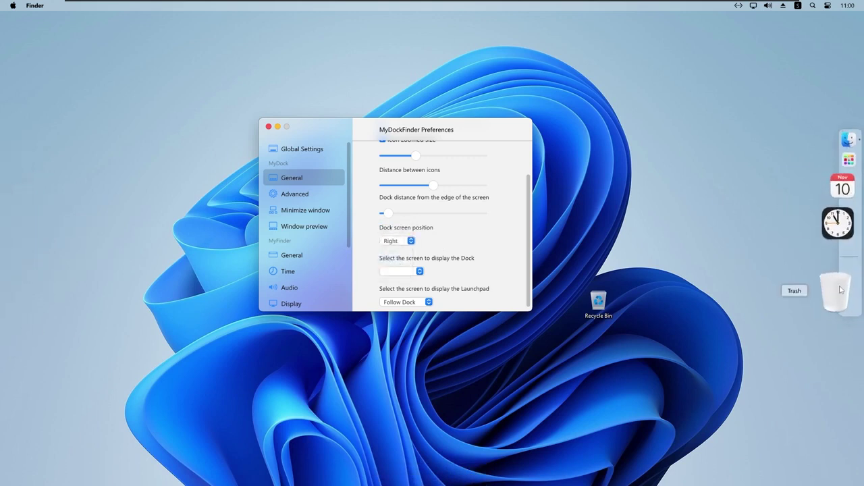
left_click(402, 241)
left_click(400, 232)
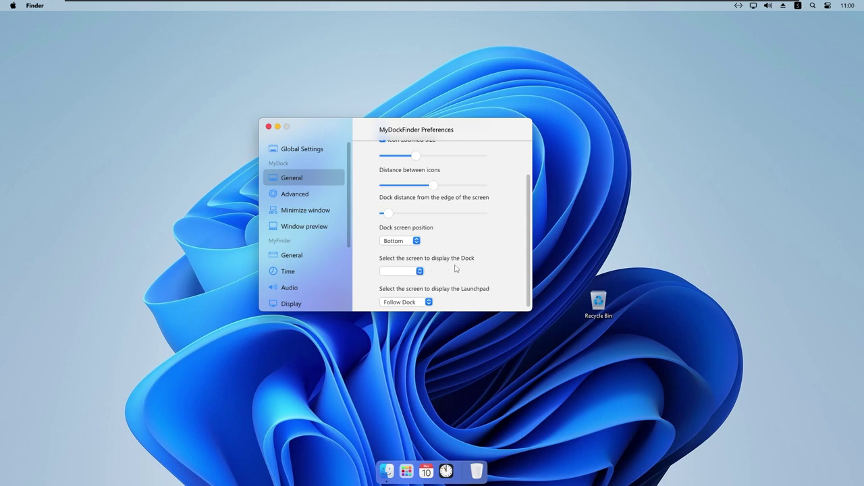
Leave the dock and Launchpad screen choices unchanged, then go to Advanced settings.
left_click(412, 271)
left_click(470, 264)
left_click_drag(467, 133, 425, 133)
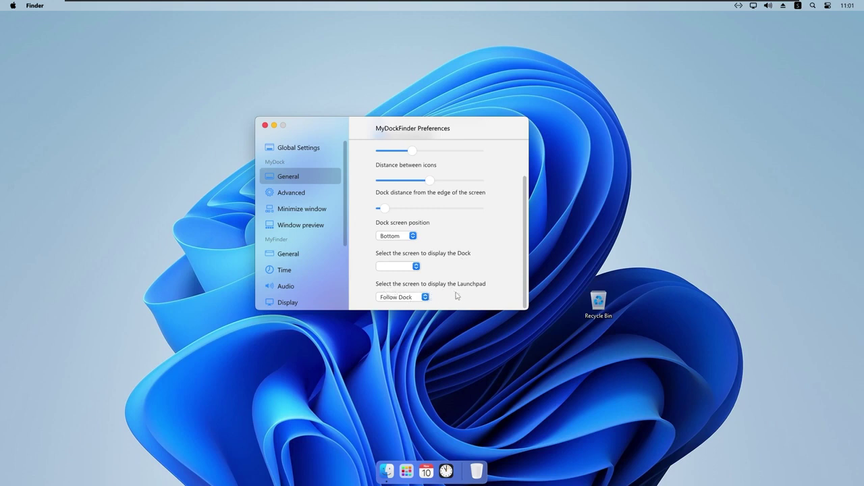
left_click(412, 299)
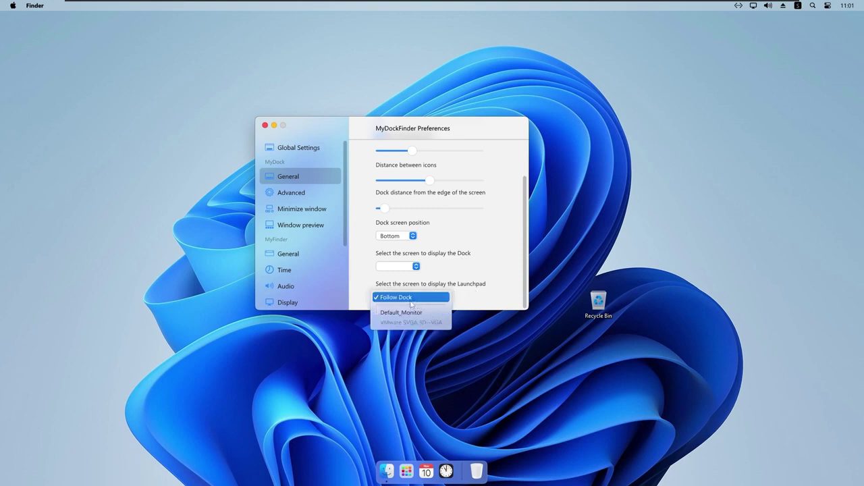
left_click(478, 284)
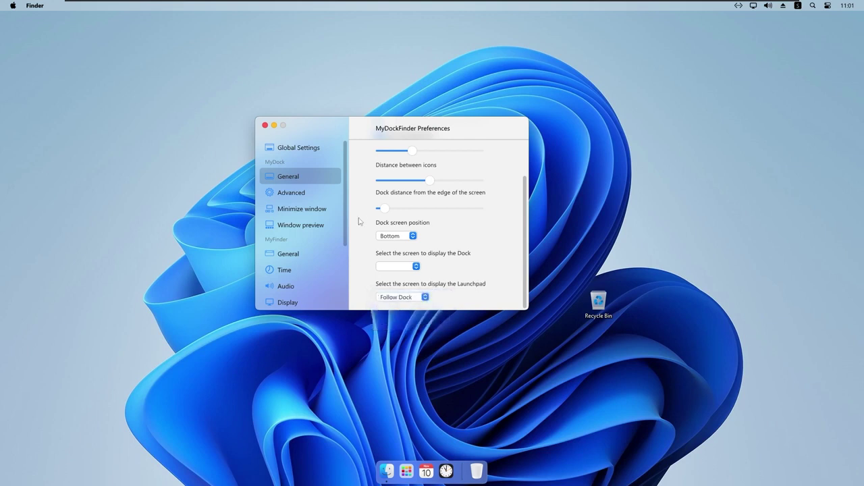
left_click(293, 194)
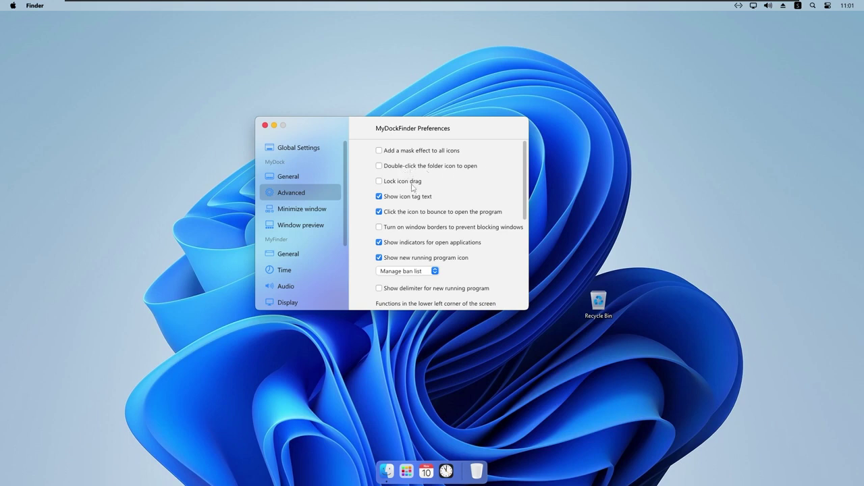
Test dragging the Calendar dock icon and untick Lock icon drag so icons can be rearranged.
mouse_move(426, 471)
left_mouse_down()
mouse_move(395, 469)
mouse_move(447, 469)
mouse_move(421, 468)
left_mouse_up()
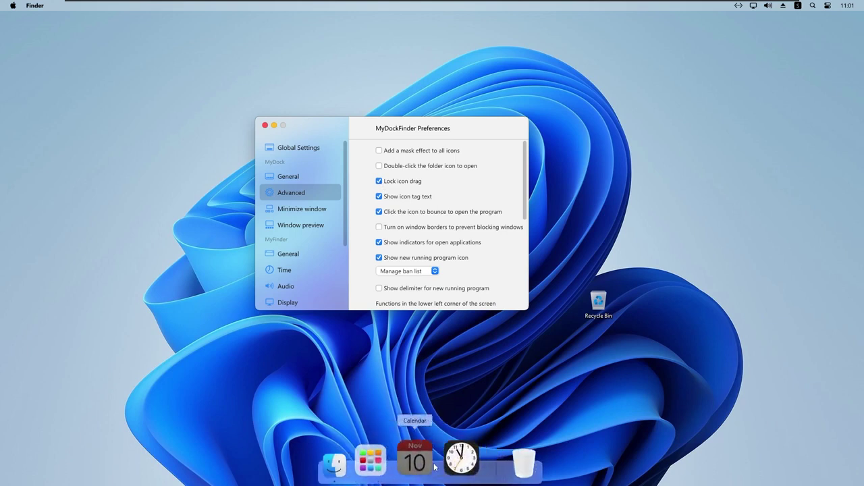
left_click(380, 181)
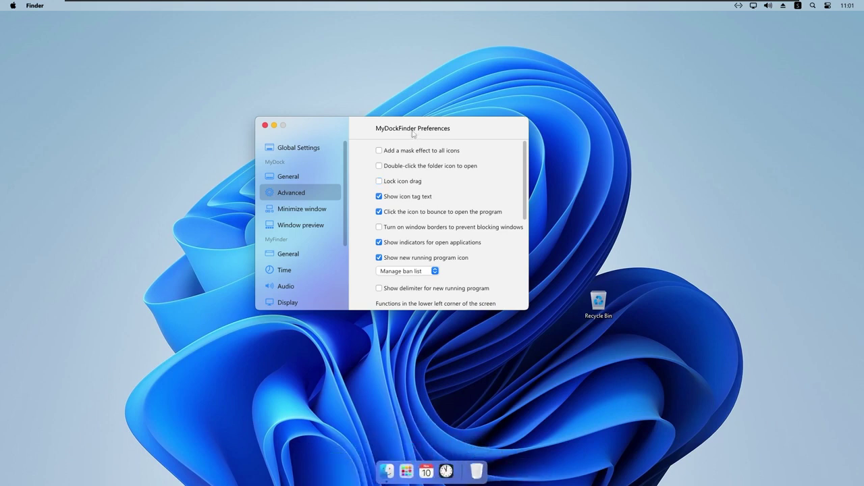
left_click_drag(413, 133, 413, 132)
mouse_move(424, 466)
left_mouse_down()
mouse_move(396, 465)
mouse_move(434, 465)
mouse_move(426, 465)
left_mouse_up()
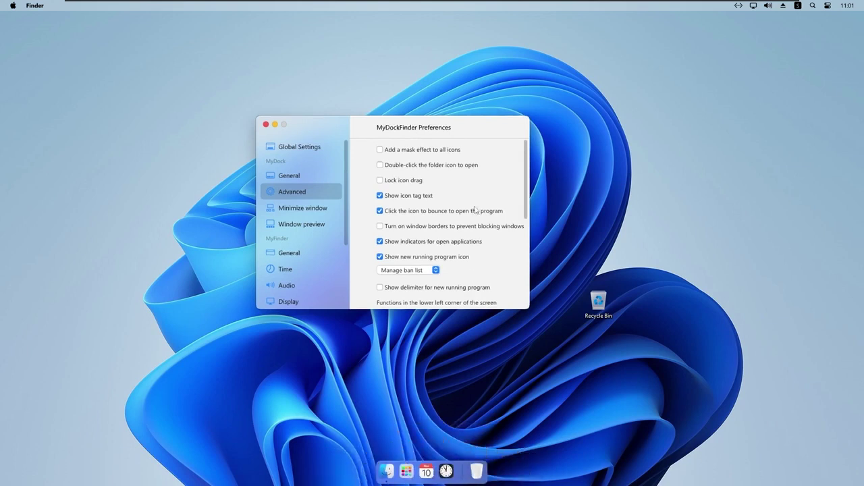
scroll(425, 203, "down", 3)
scroll(430, 196, "up", 3)
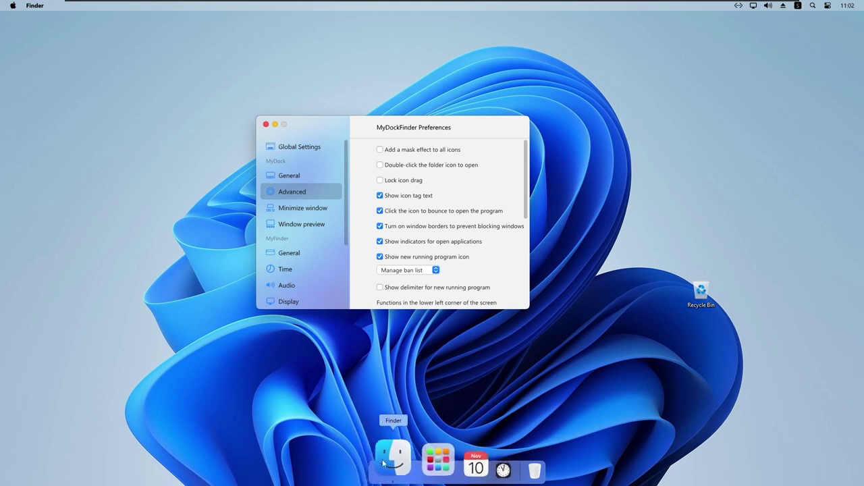
Set the lower-left screen corner function to Show start menu.
scroll(405, 227, "down", 5)
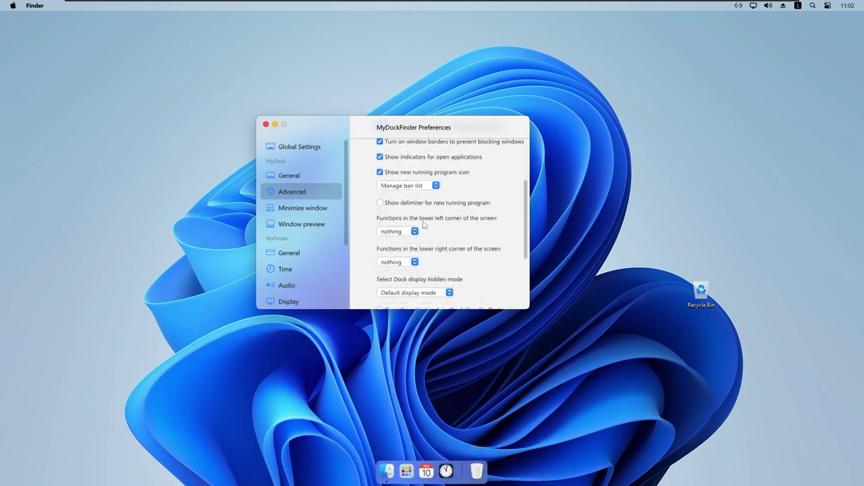
left_click(394, 232)
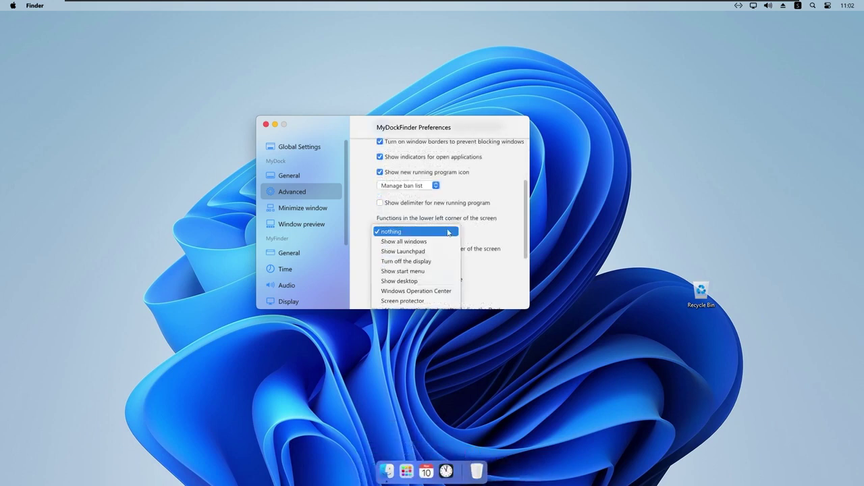
left_click(513, 243)
left_click_drag(486, 126, 501, 133)
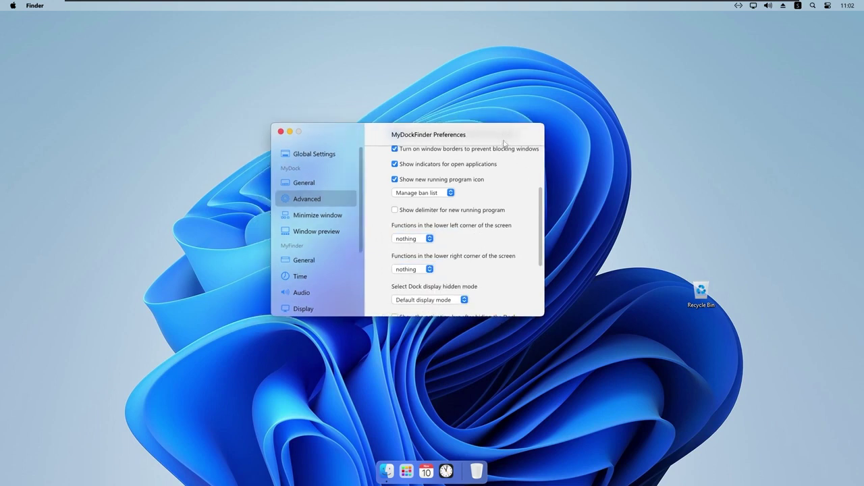
scroll(533, 199, "down", 2)
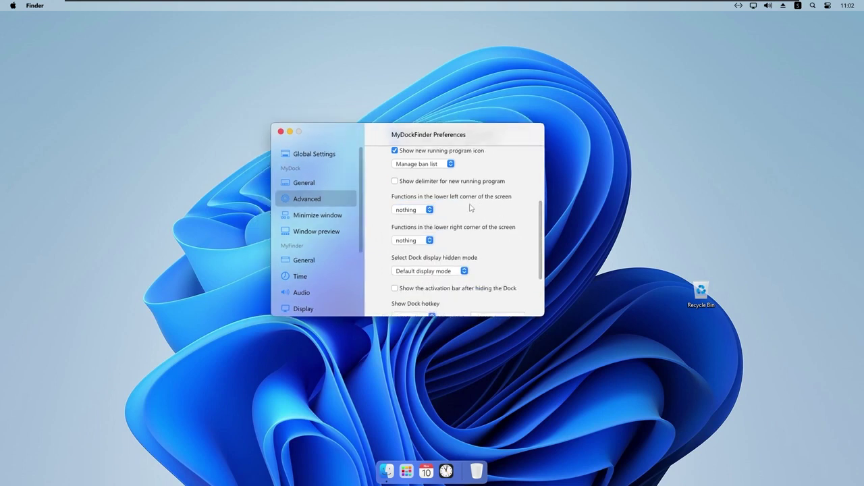
left_click(419, 211)
left_click(430, 249)
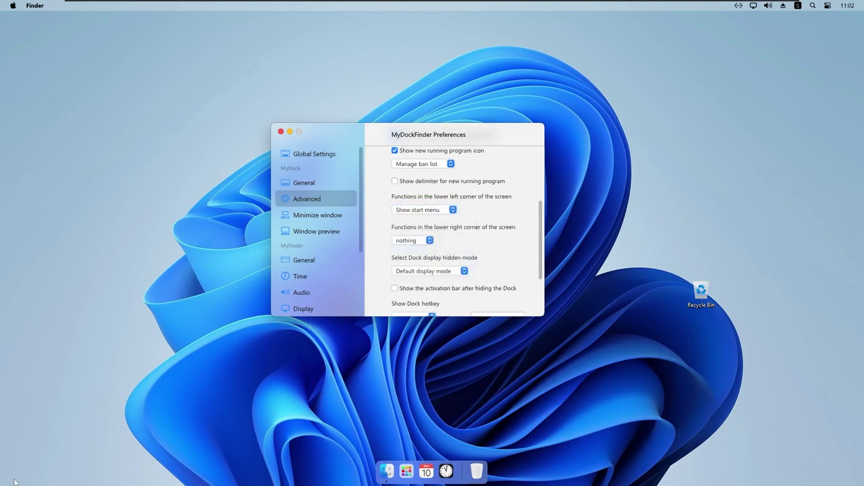
Test the hot corner by bringing up the Start menu, then close it and recheck the corner choices.
mouse_move(0, 485)
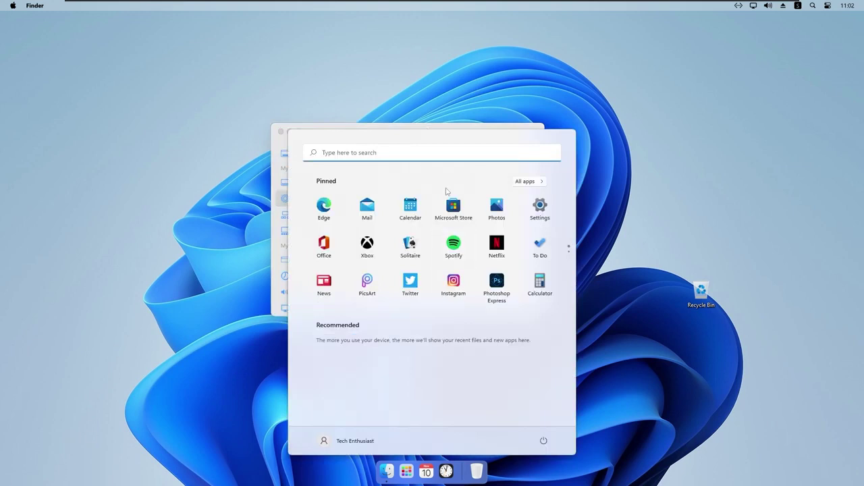
left_click(641, 177)
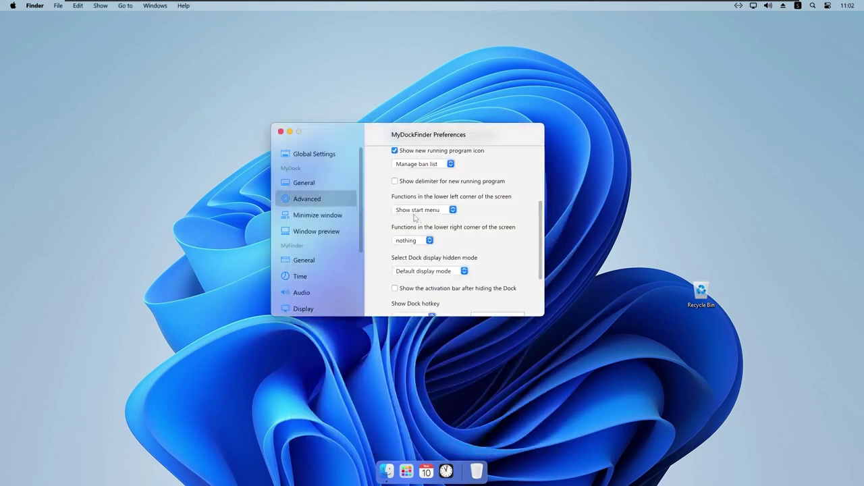
left_click(417, 210)
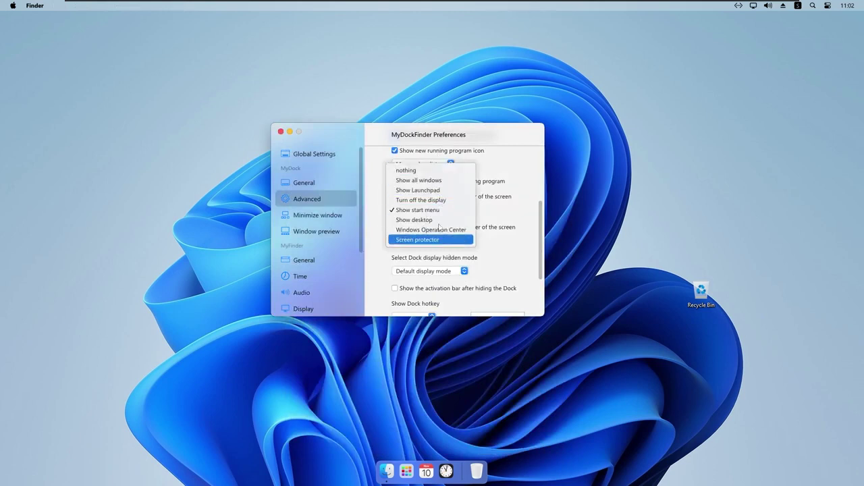
left_click(375, 203)
left_click(420, 210)
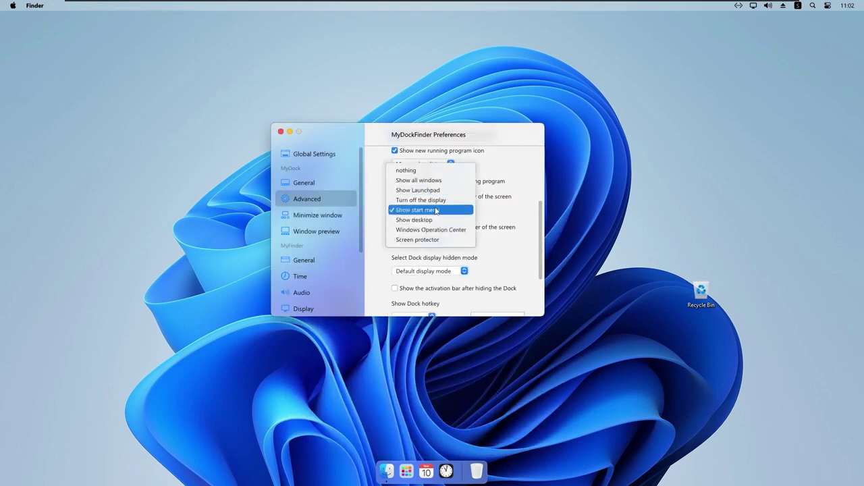
left_click(484, 209)
In Minimize window settings, test minimizing and restoring Calendar several times, then close it.
left_click(317, 214)
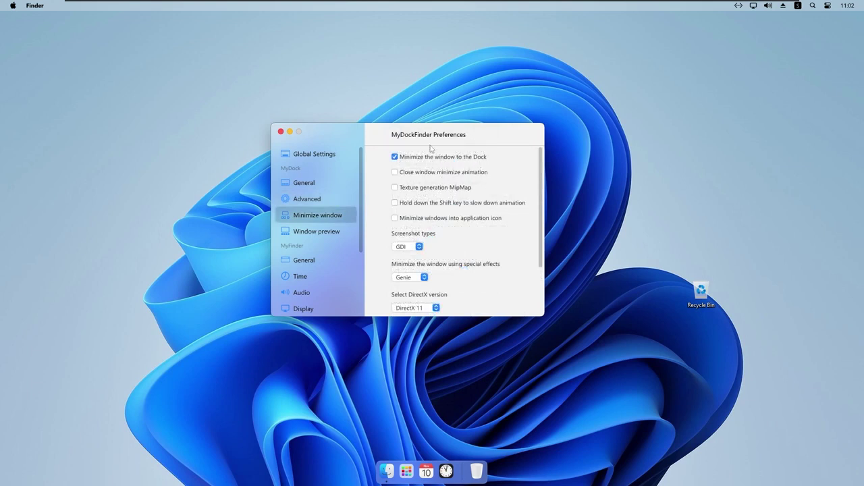
left_click(426, 462)
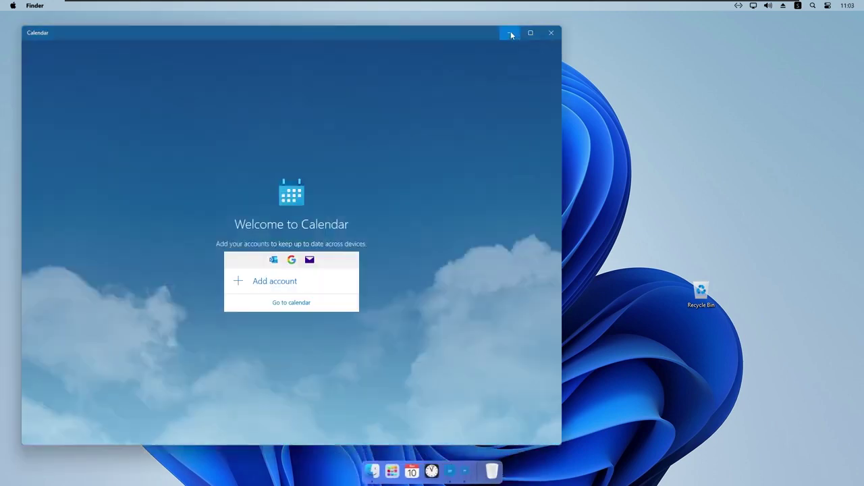
left_click(510, 33)
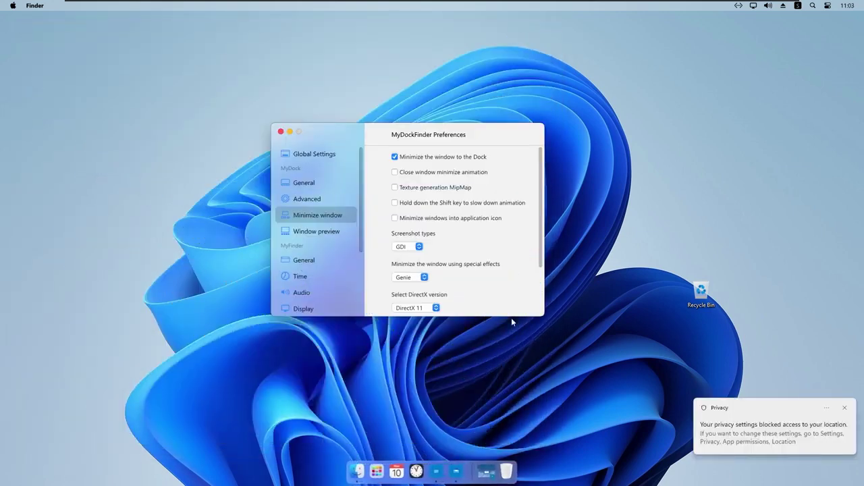
left_click(845, 409)
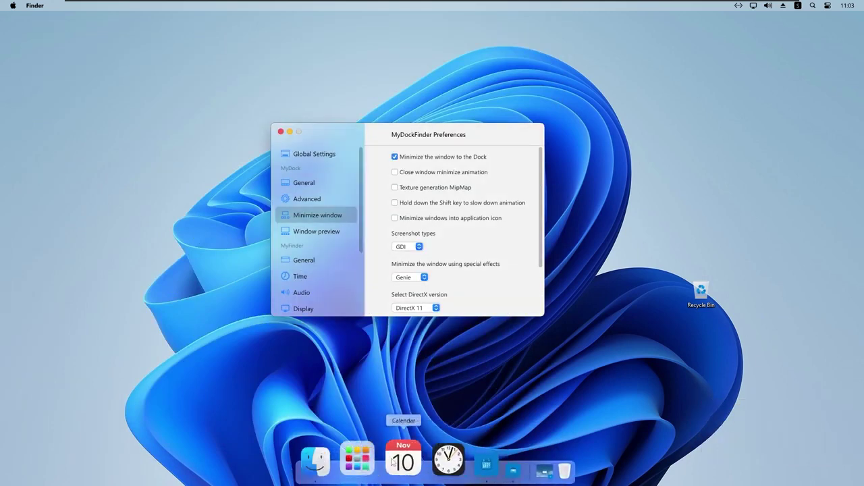
left_click(398, 463)
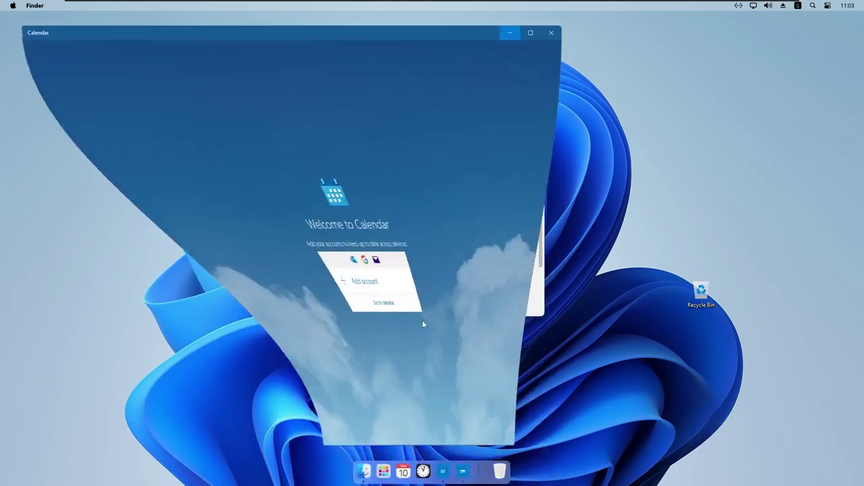
left_click(509, 33)
left_click(491, 470)
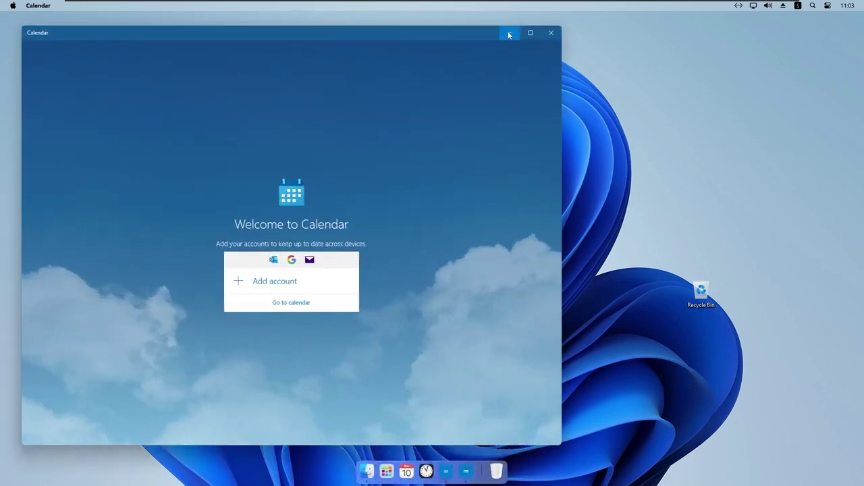
left_click(510, 33)
left_click(480, 467)
left_click(508, 34)
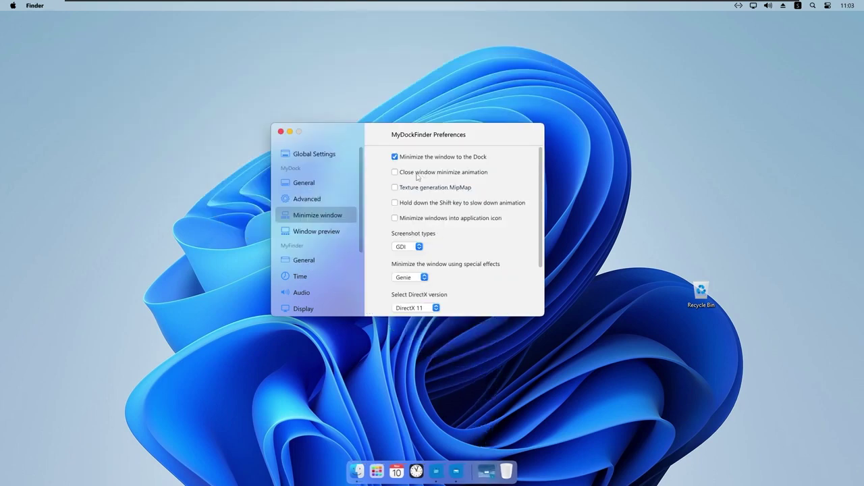
left_click(485, 472)
left_click(553, 32)
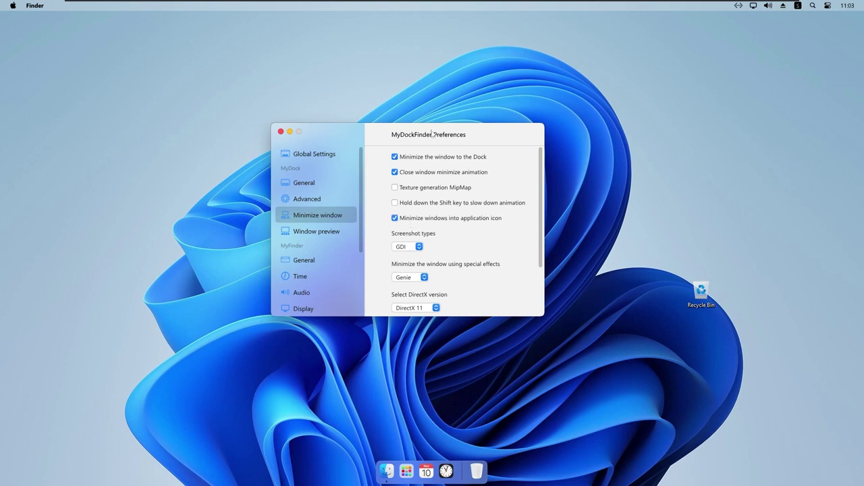
Relaunch Calendar and test minimizing and restoring it from the dock again.
left_click_drag(432, 133, 400, 131)
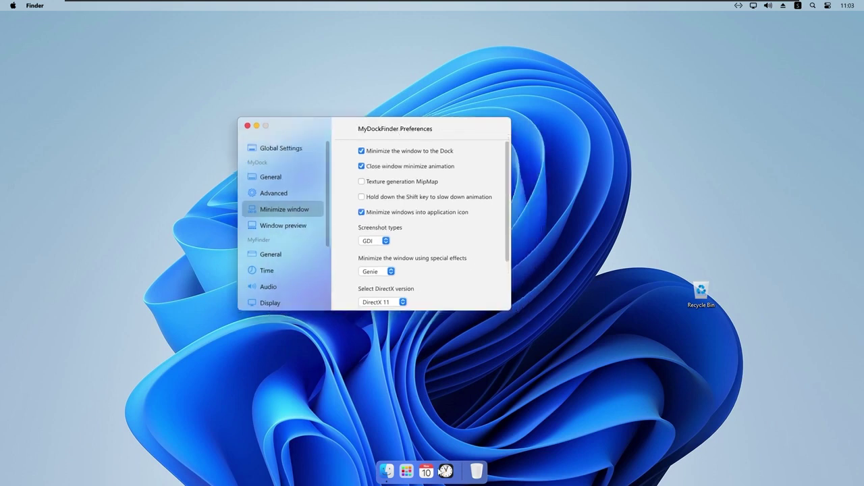
left_click(425, 466)
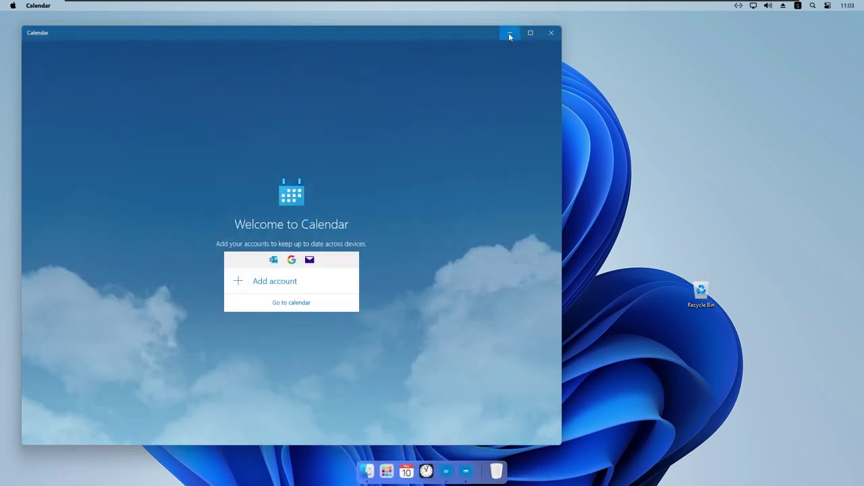
left_click(509, 33)
left_click(488, 466)
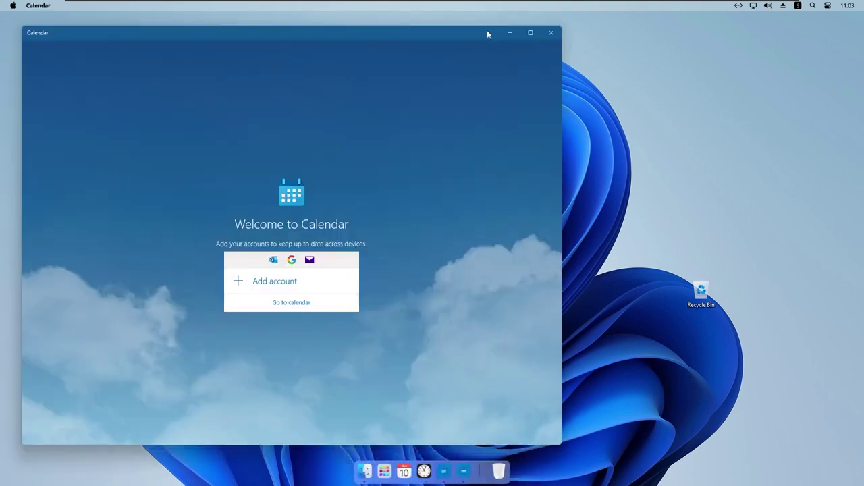
left_click(507, 32)
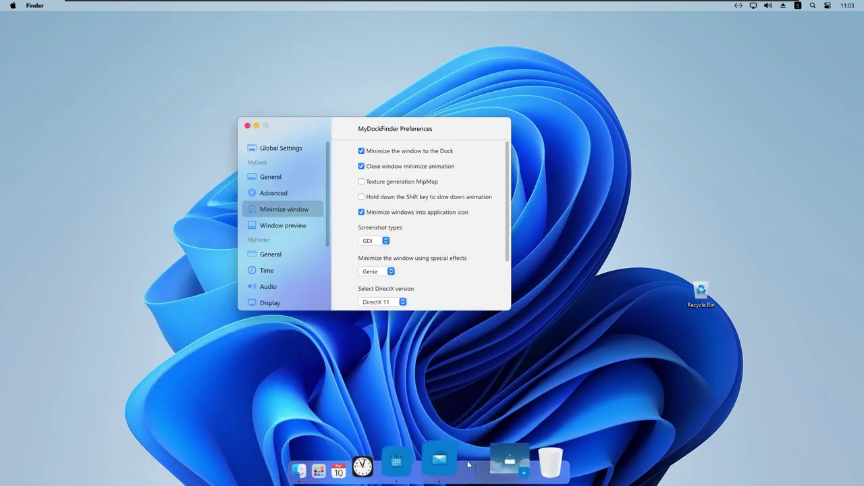
Set the minimize effect's DirectX version to DirectX 12.
left_click_drag(446, 130, 471, 144)
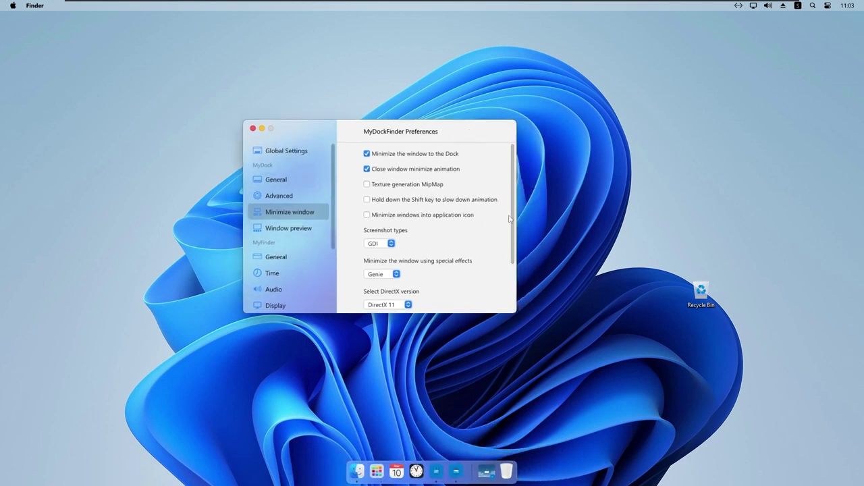
scroll(425, 256, "down", 3)
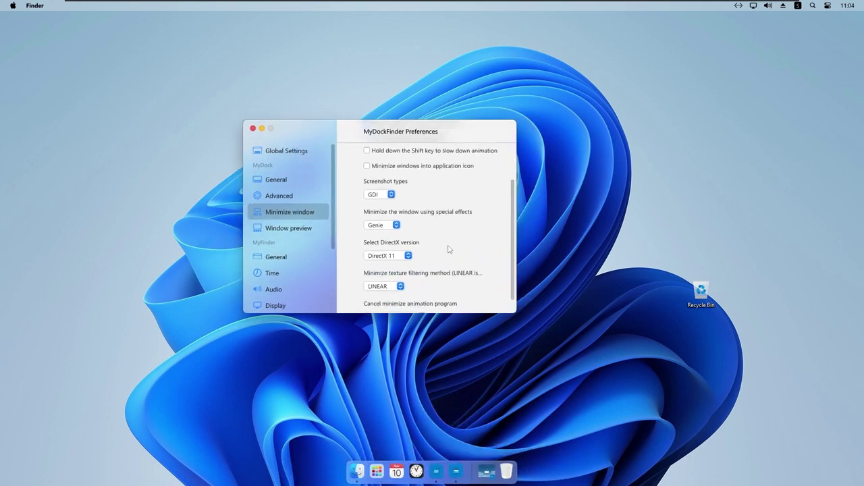
left_click(399, 257)
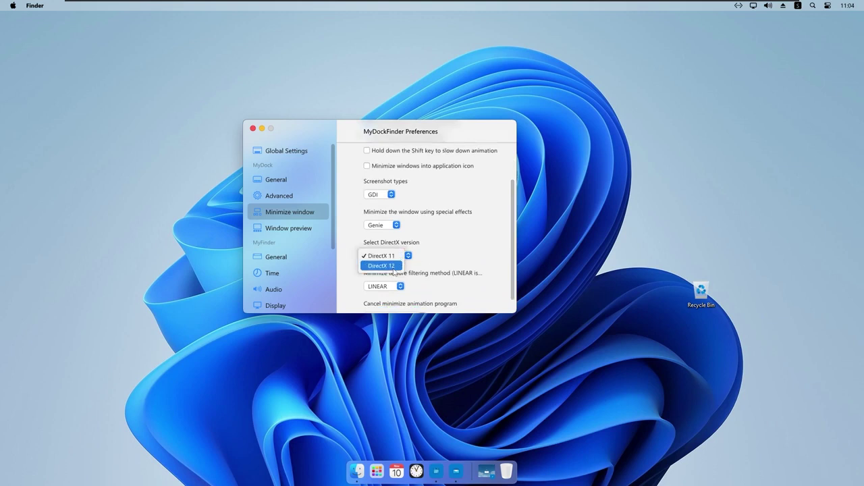
left_click(393, 266)
scroll(508, 243, "down", 1)
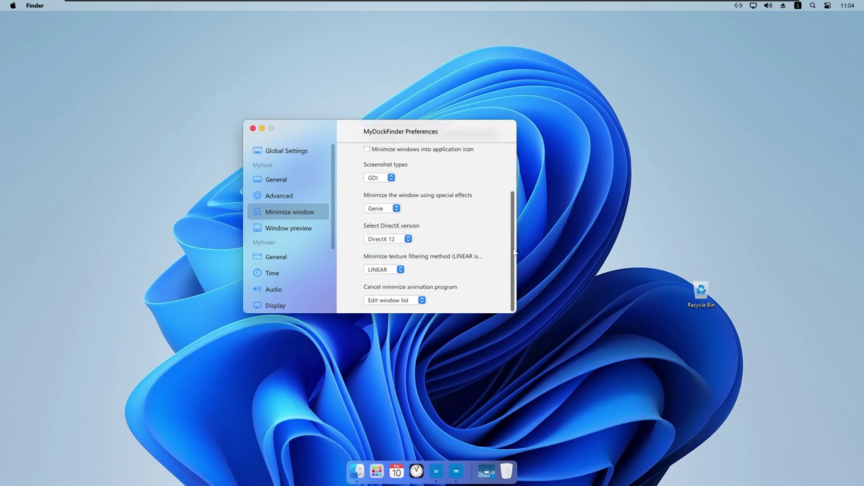
left_click(397, 242)
Shrink the window preview size to about one-third and remove the preview display delay.
left_click(471, 264)
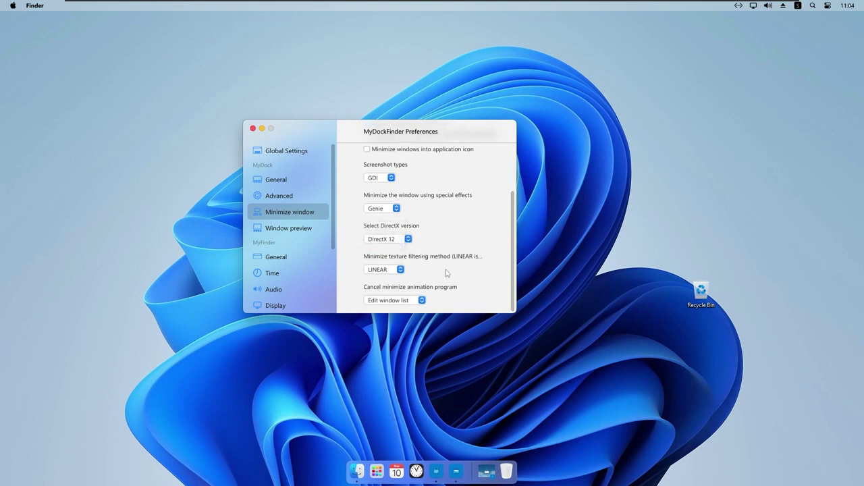
key("Down")
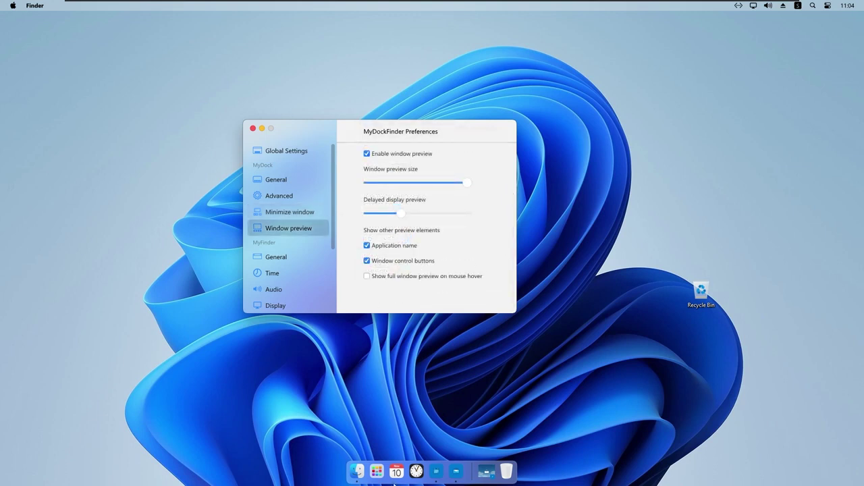
mouse_move(439, 467)
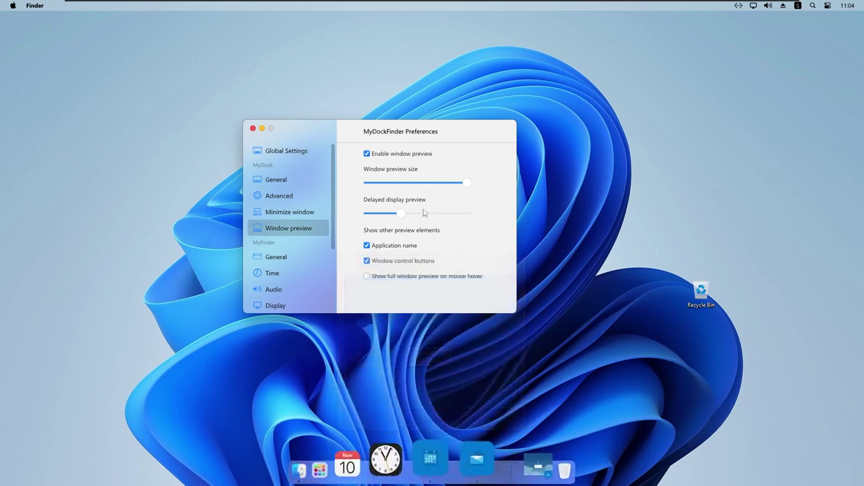
left_click_drag(466, 183, 406, 183)
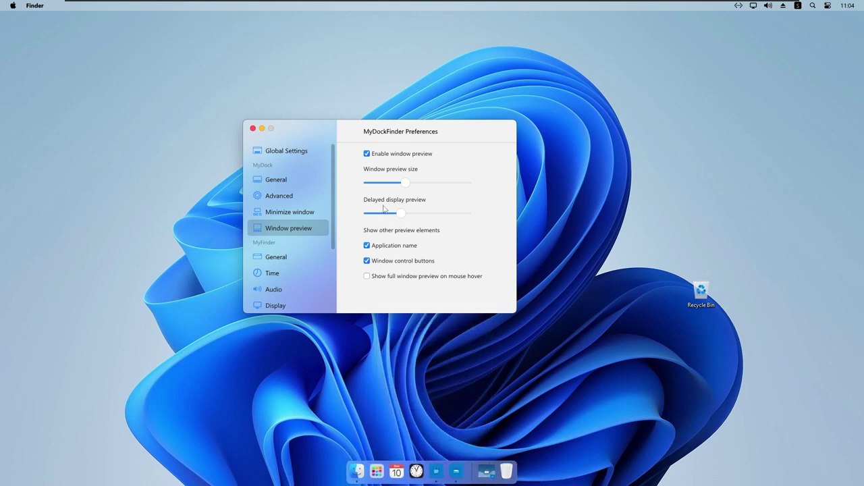
left_click_drag(403, 215, 354, 224)
Toggle window control buttons in previews off and back on, then check the Calendar preview.
mouse_move(435, 459)
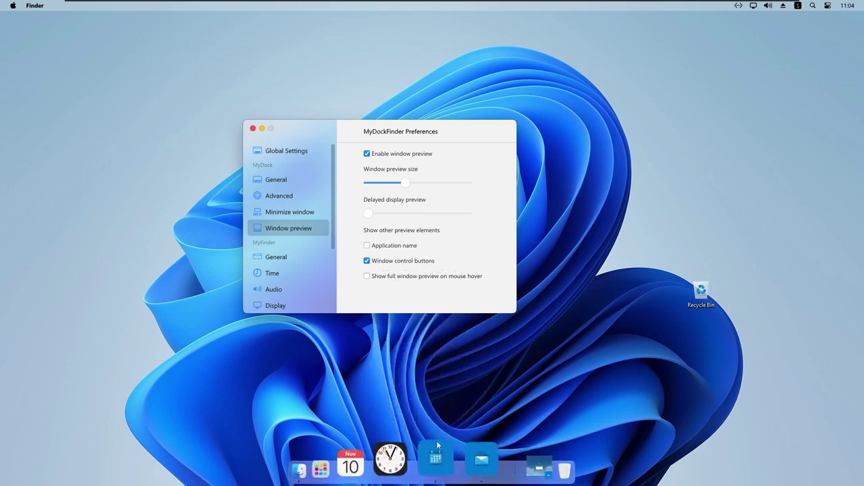
left_click(368, 261)
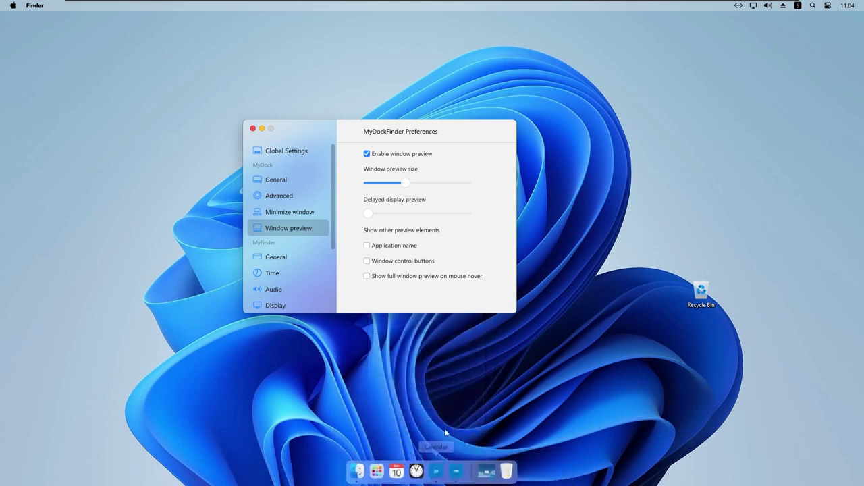
left_click(366, 261)
mouse_move(437, 466)
mouse_move(392, 343)
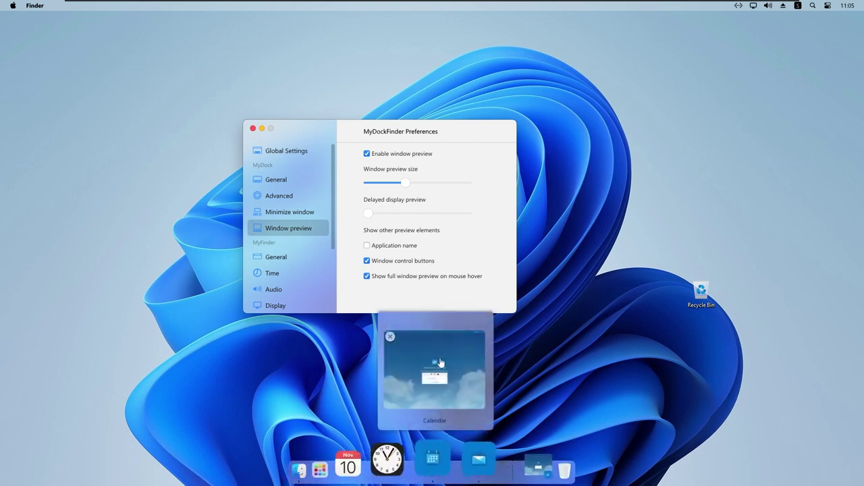
mouse_move(442, 356)
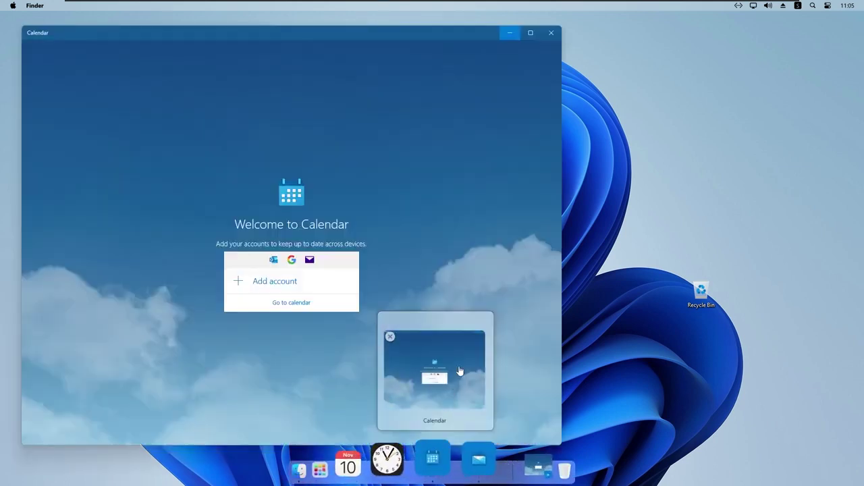